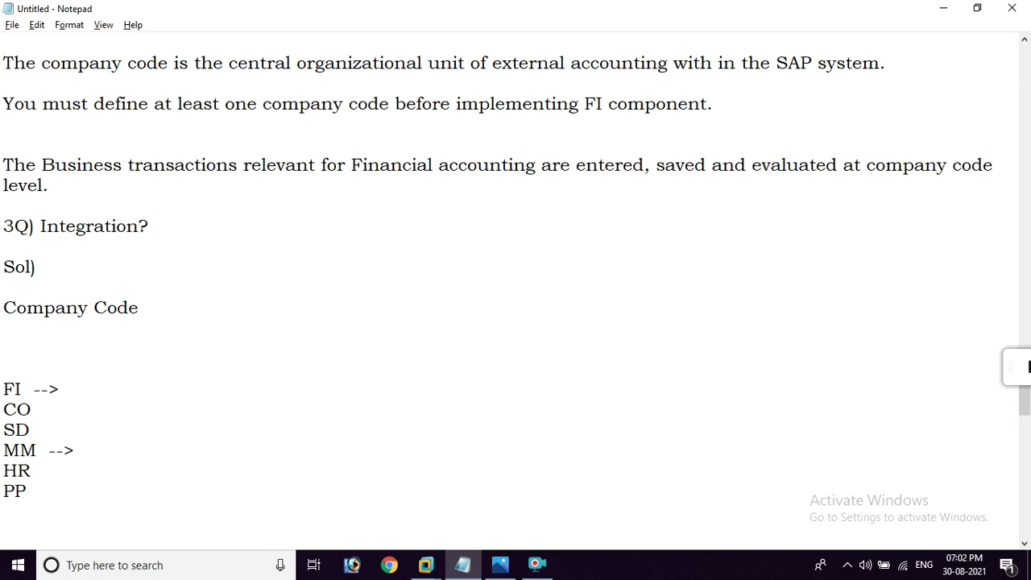
Step: Add the text "(MM module)" after the "College:" heading in the notes
scroll(380, 374, "down", 2)
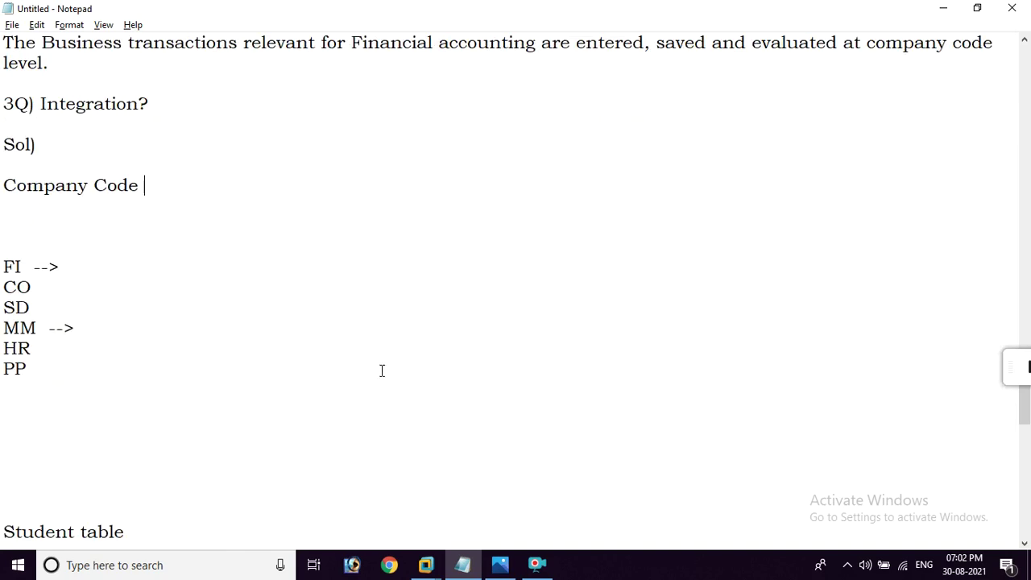
scroll(382, 369, "down", 5)
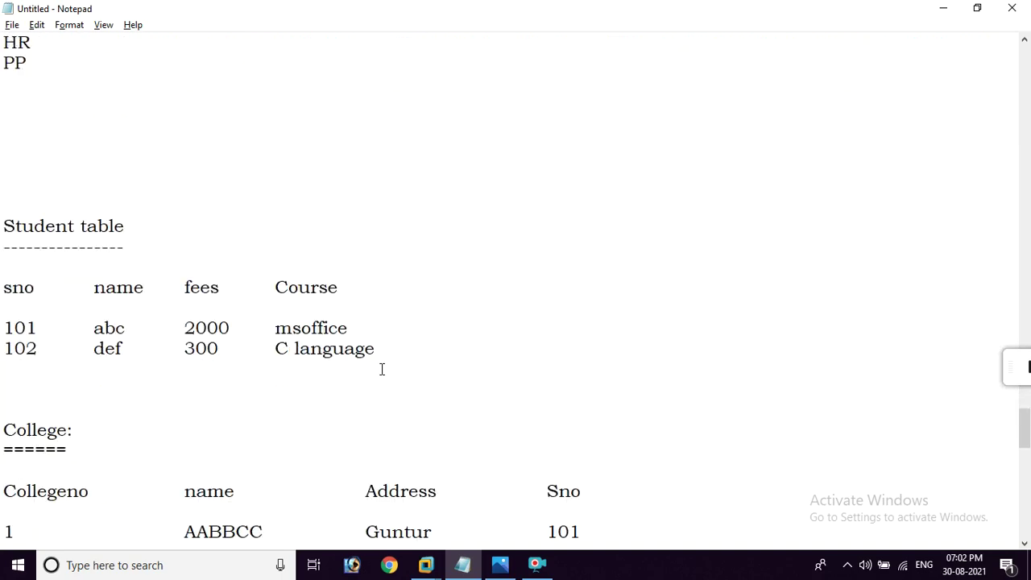
left_click_drag(39, 327, 3, 328)
scroll(185, 359, "down", 2)
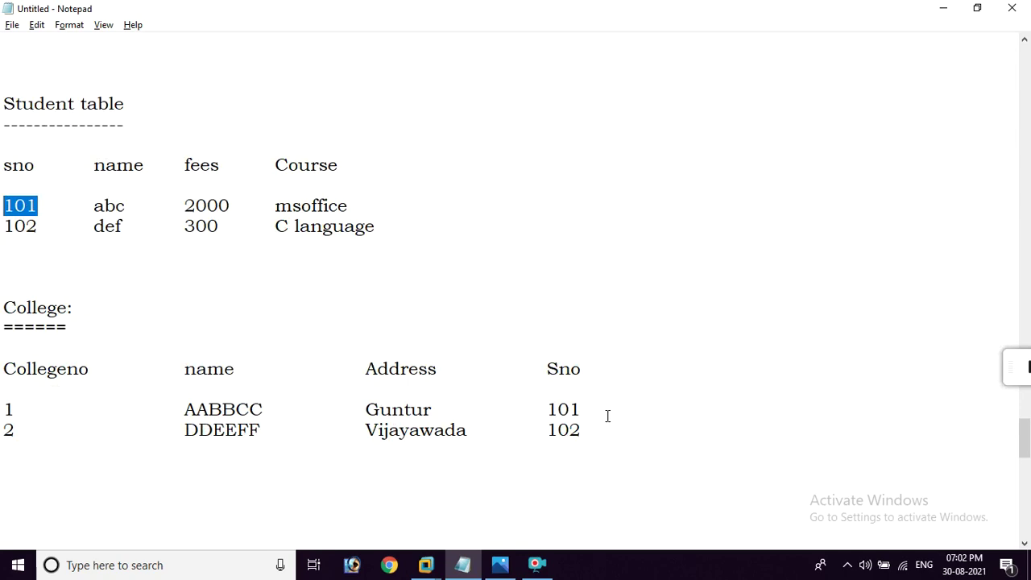
left_click(145, 316)
type("(MM)")
key("Left")
type("MM module")
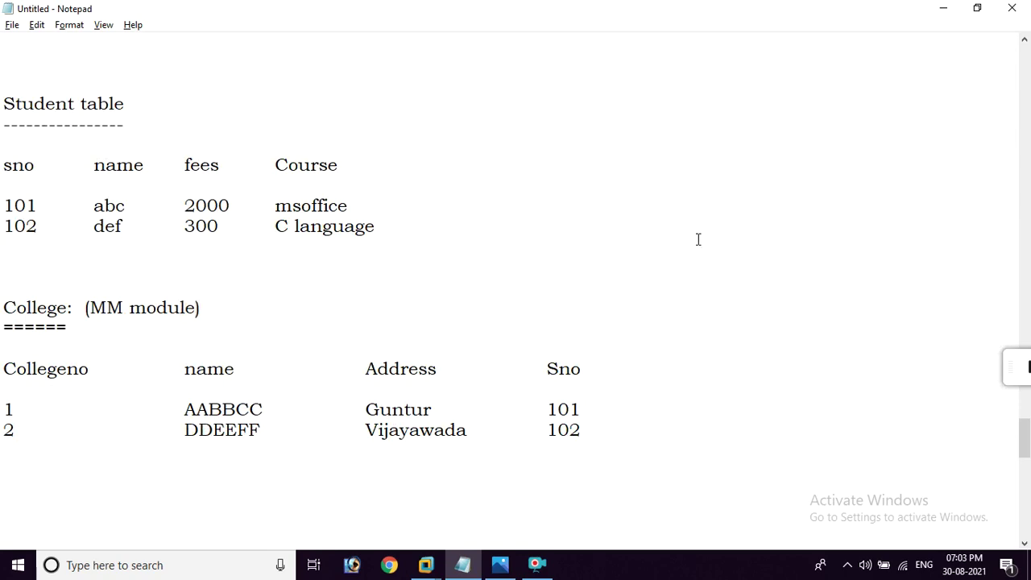
Step: Add "(FI module )" after the "Student table" heading
left_click(161, 106)
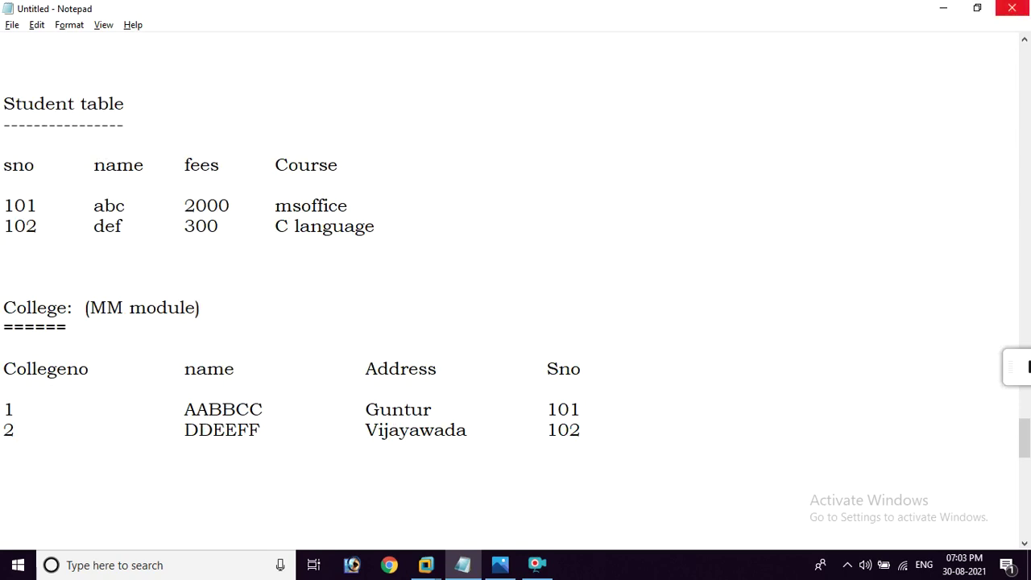
type("()")
key("Left")
type("FI module")
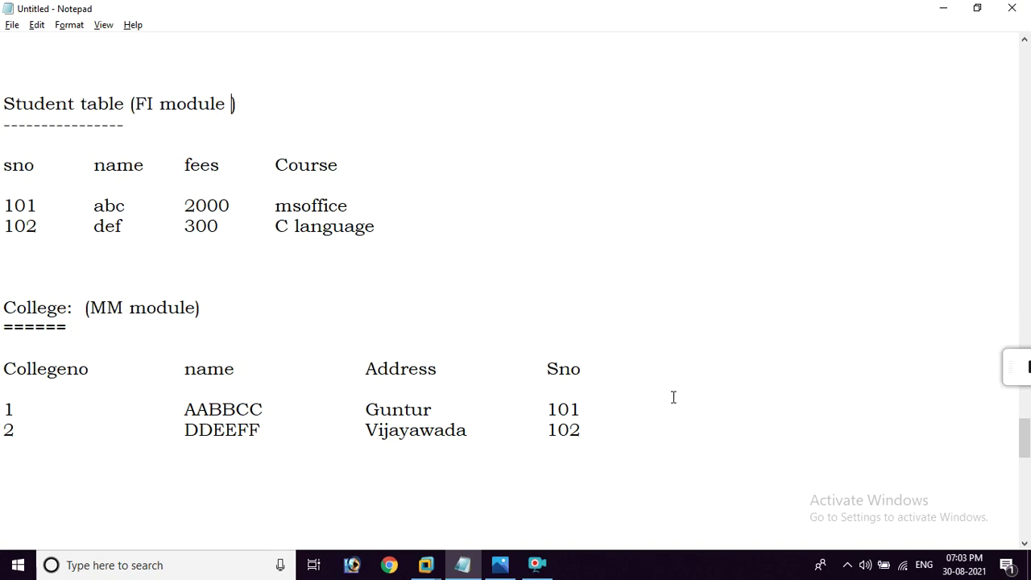
scroll(318, 255, "up", 5)
scroll(65, 165, "up", 2)
left_click_drag(162, 184, 44, 187)
left_click(110, 206)
left_click(166, 227)
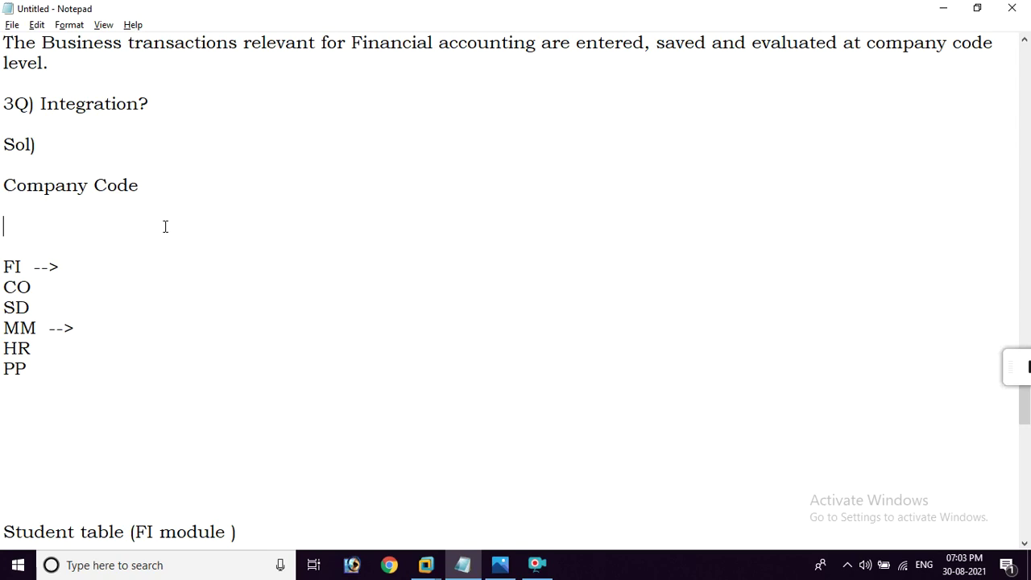
key("super+d")
left_click(426, 565)
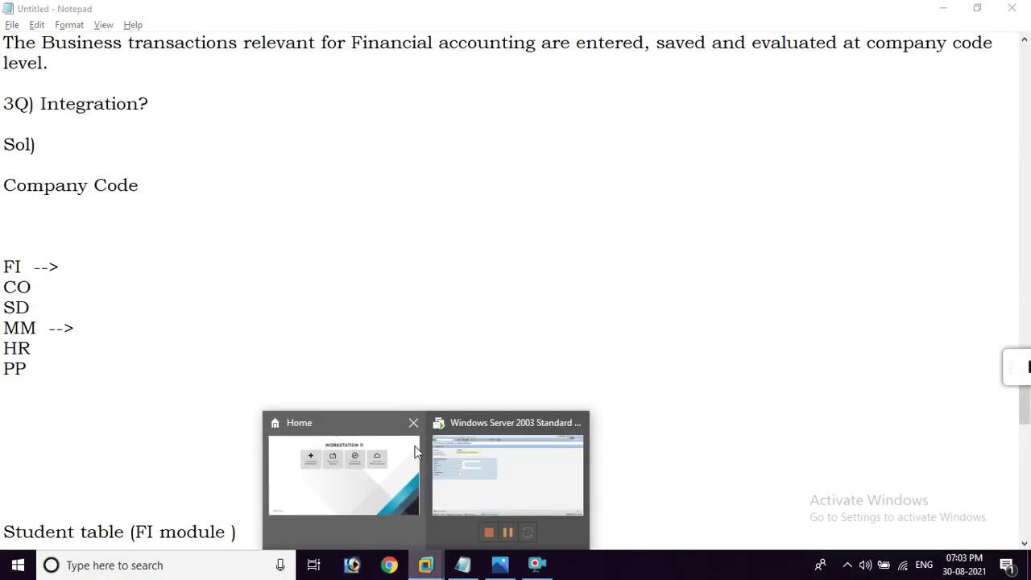
left_click(505, 483)
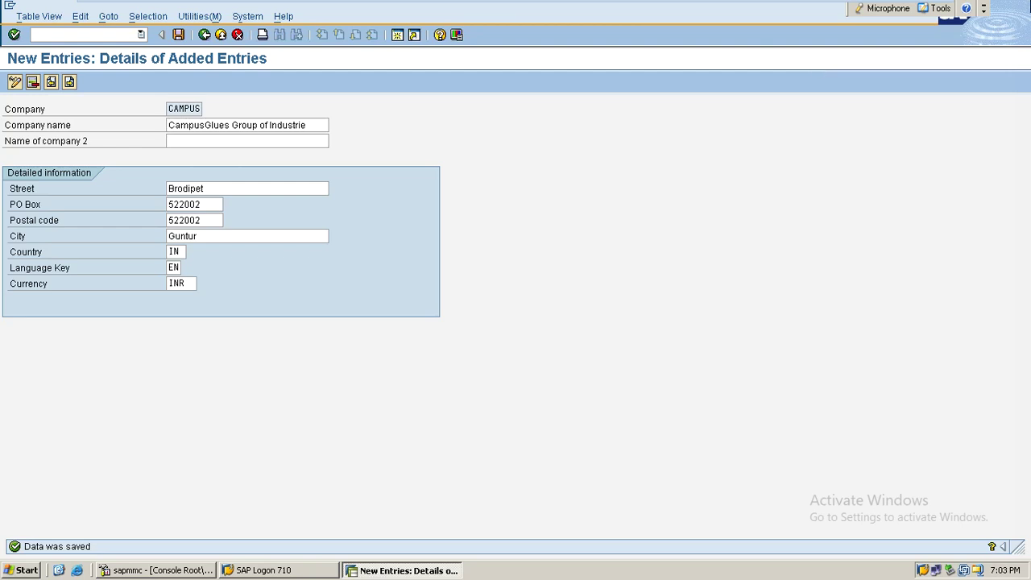
mouse_move(836, 8)
left_click(895, 11)
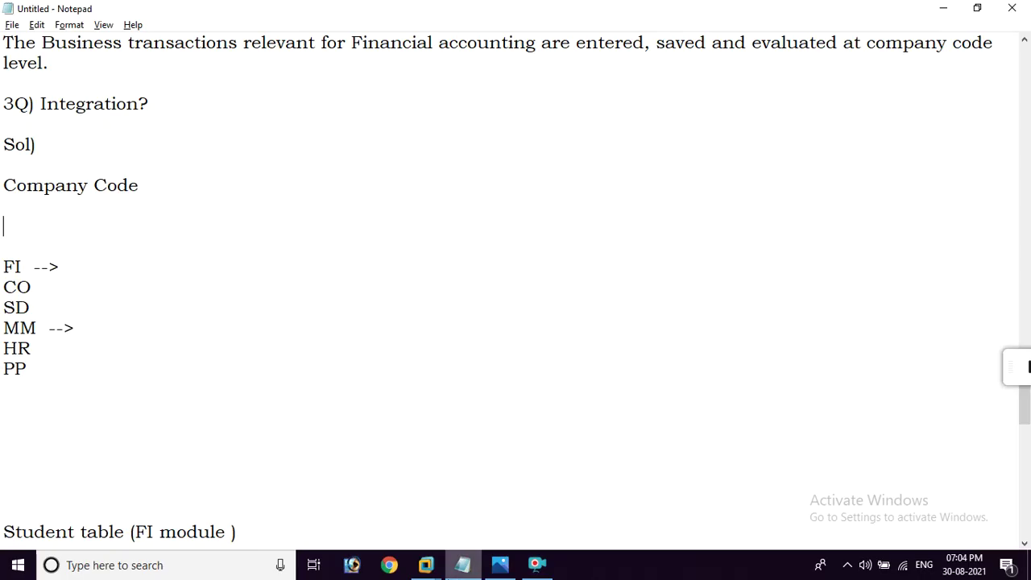
left_click(462, 565)
left_click(463, 565)
Step: Add the transaction code "(OX02)" after the "Company Code:" heading above the company examples
scroll(516, 364, "up", 5)
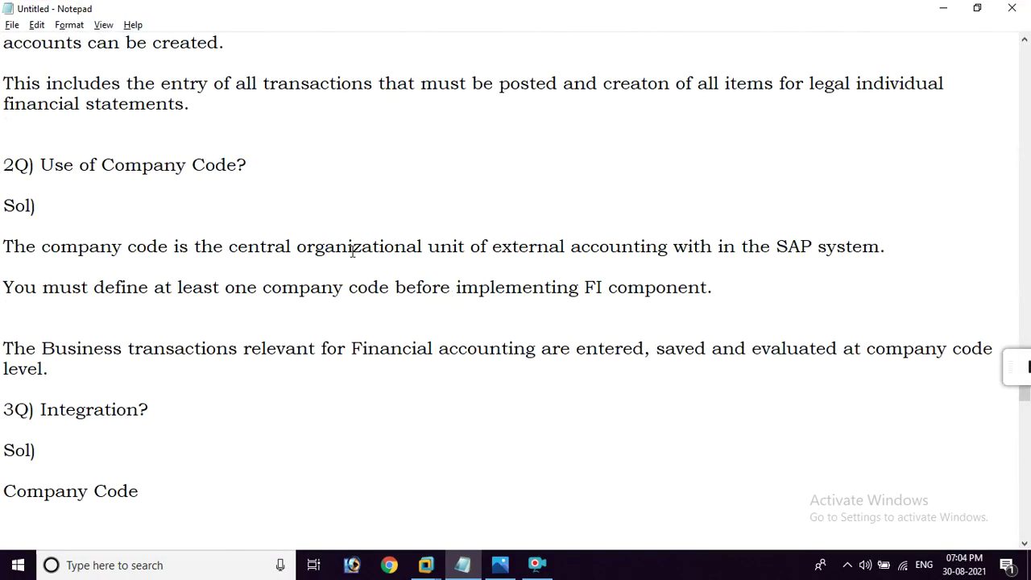
scroll(416, 297, "up", 10)
left_click(307, 146)
type("(OX0")
type(")")
key("Left")
type("OX02")
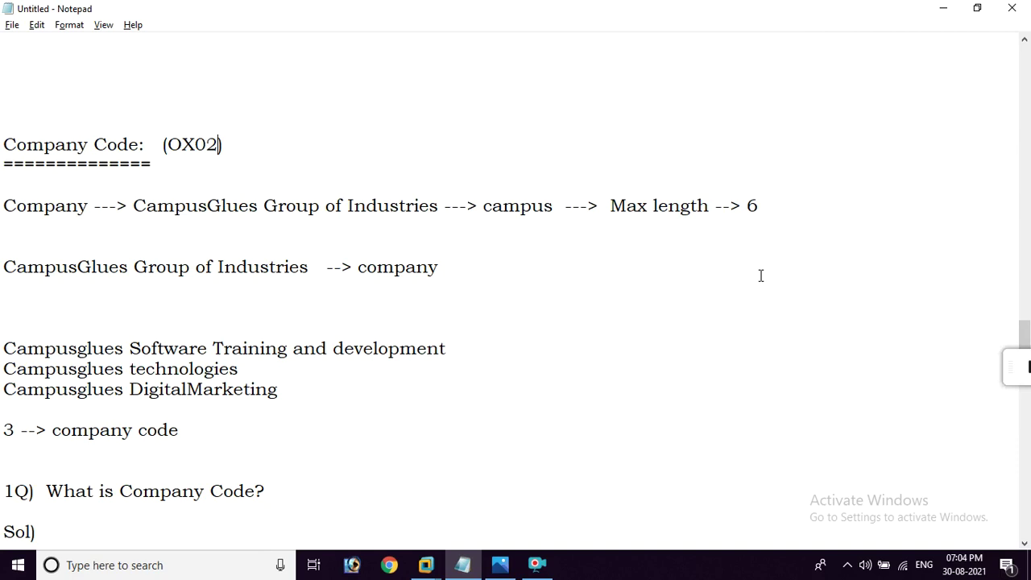
Step: Switch to SAP in the Windows Server 2003 virtual machine and run transaction /nOX02
left_click(427, 567)
left_click(512, 487)
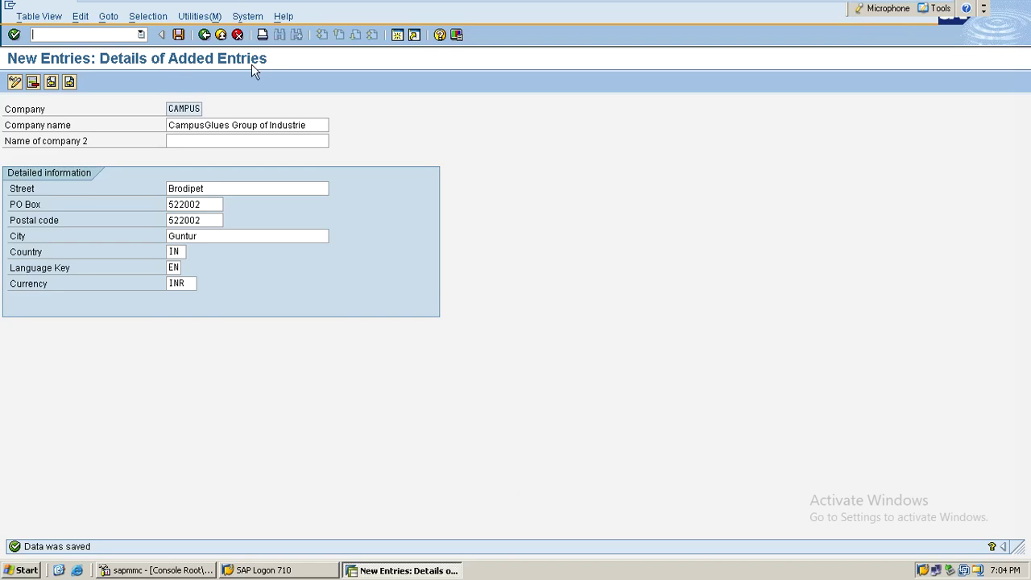
type("/nOX02")
key("Return")
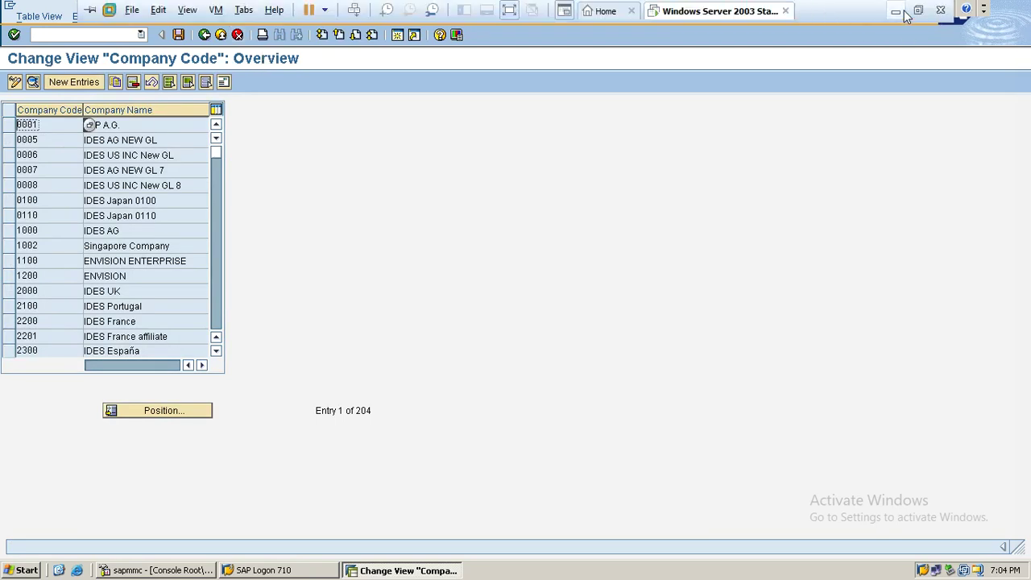
Step: Copy "Campusglues Software Training" from the Notepad notes and return to SAP
left_click(900, 10)
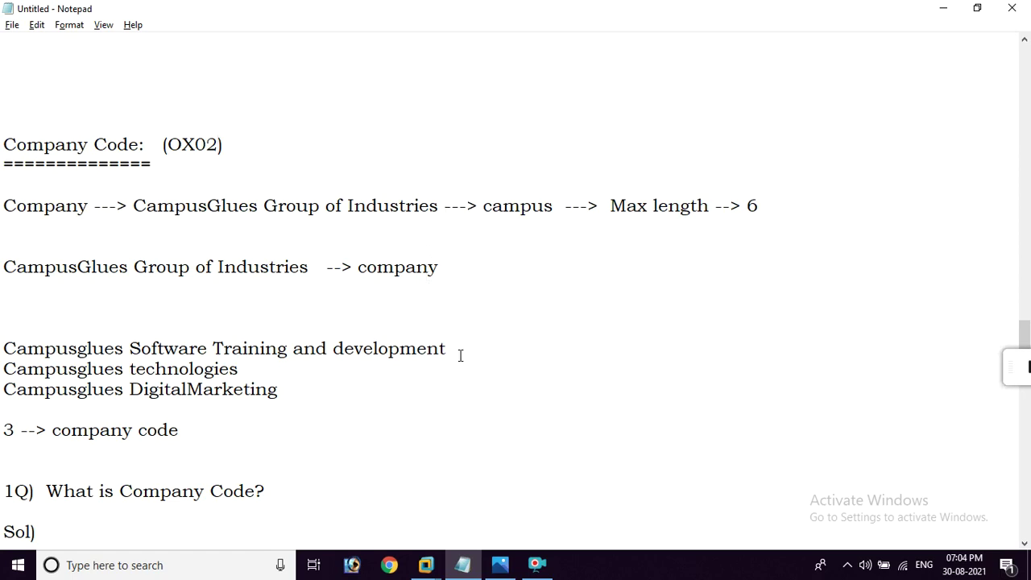
left_click_drag(289, 348, 2, 349)
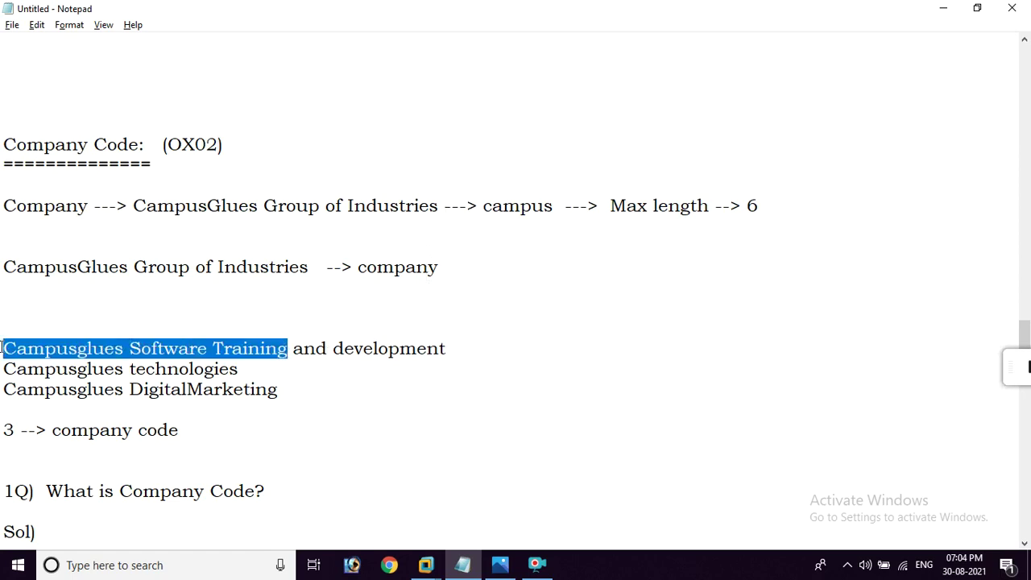
left_click(537, 565)
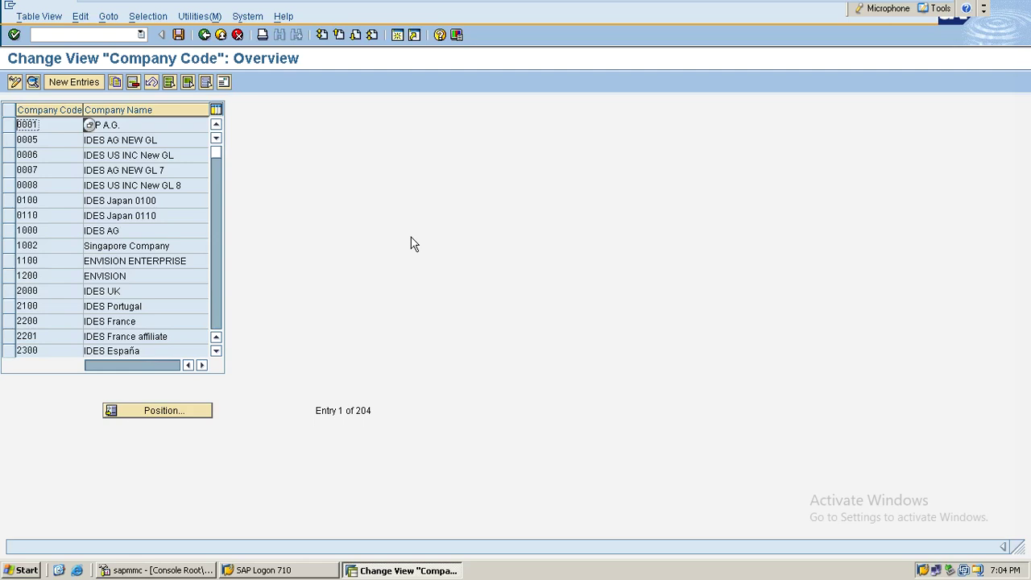
Step: Create a new company code entry and fill its company name with the copied "Campusglues Software Trai" text
mouse_move(379, 6)
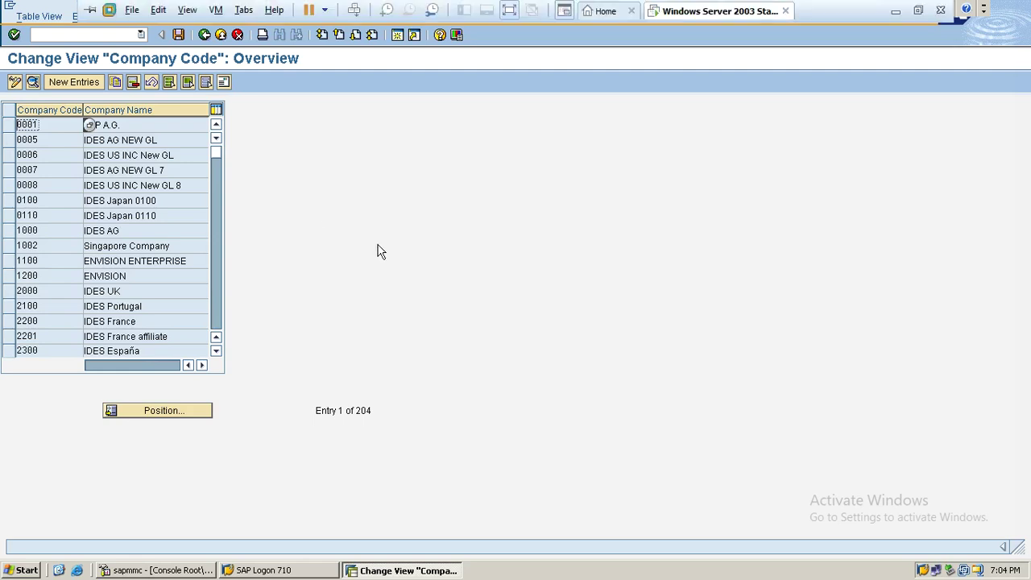
left_click(85, 85)
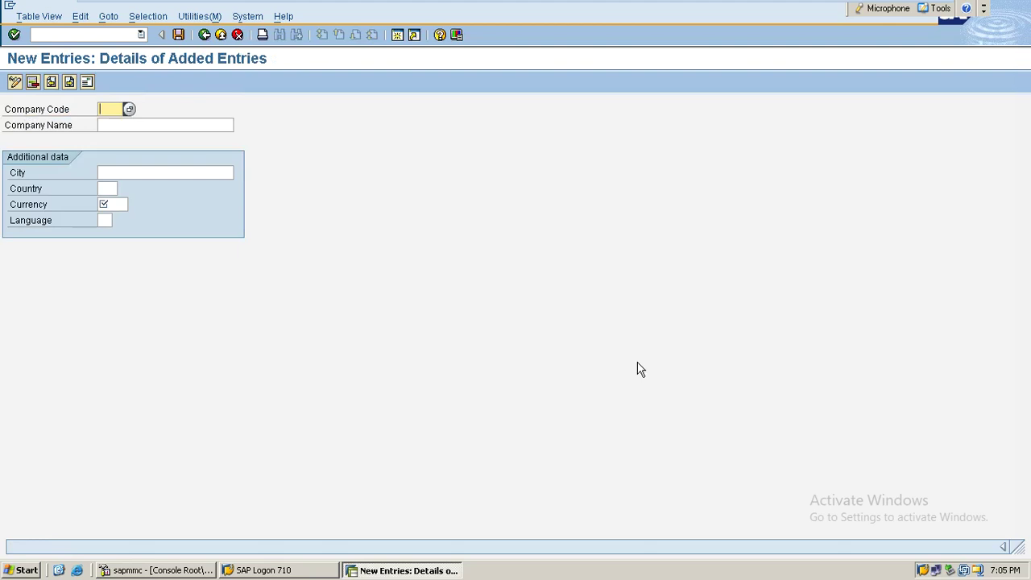
key("Tab")
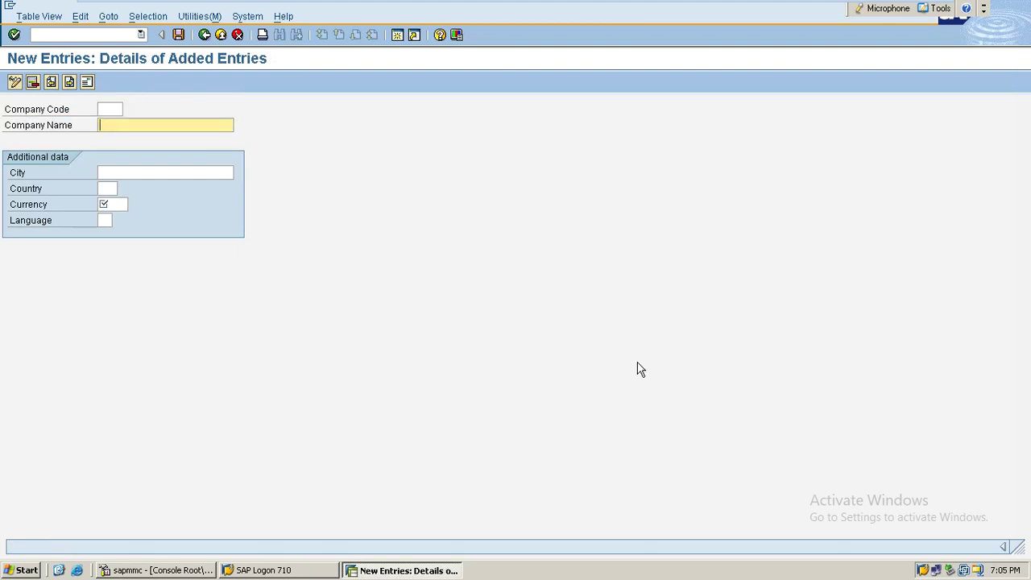
type("Campusglues Software Trai")
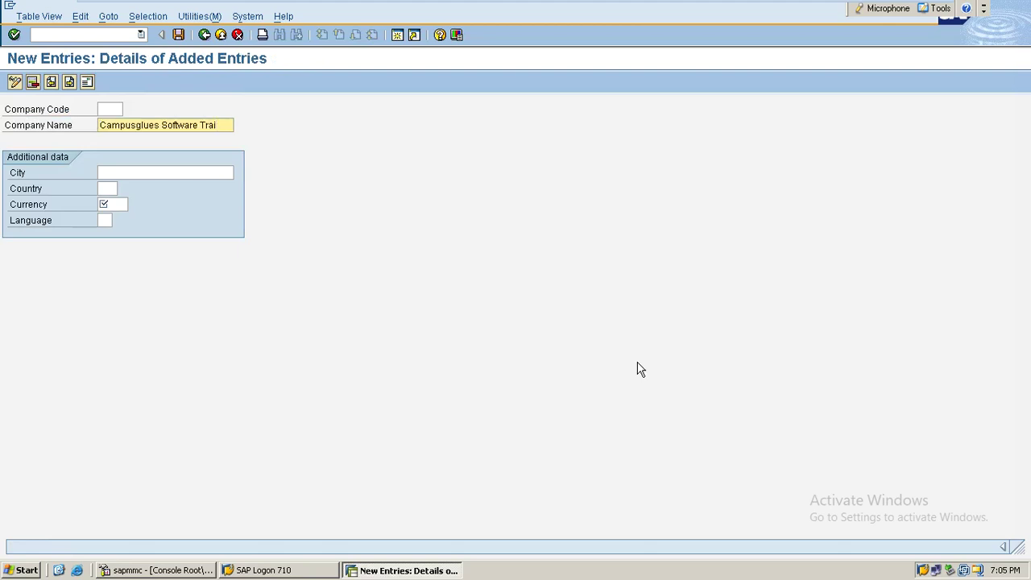
Step: Shorten the company name to "Campusglues S/W Training" and enter camp as the company code
key("BackSpace")
key("BackSpace")
key("BackSpace")
key("BackSpace")
key("BackSpace")
key("BackSpace")
key("BackSpace")
key("BackSpace")
key("BackSpace")
key("BackSpace")
key("BackSpace")
type("/w Training")
key("Left")
key("Left")
key("Left")
key("Left")
key("Left")
key("Left")
key("Left")
key("Left")
key("BackSpace")
key("BackSpace")
type("W")
left_click(118, 108)
type("camp")
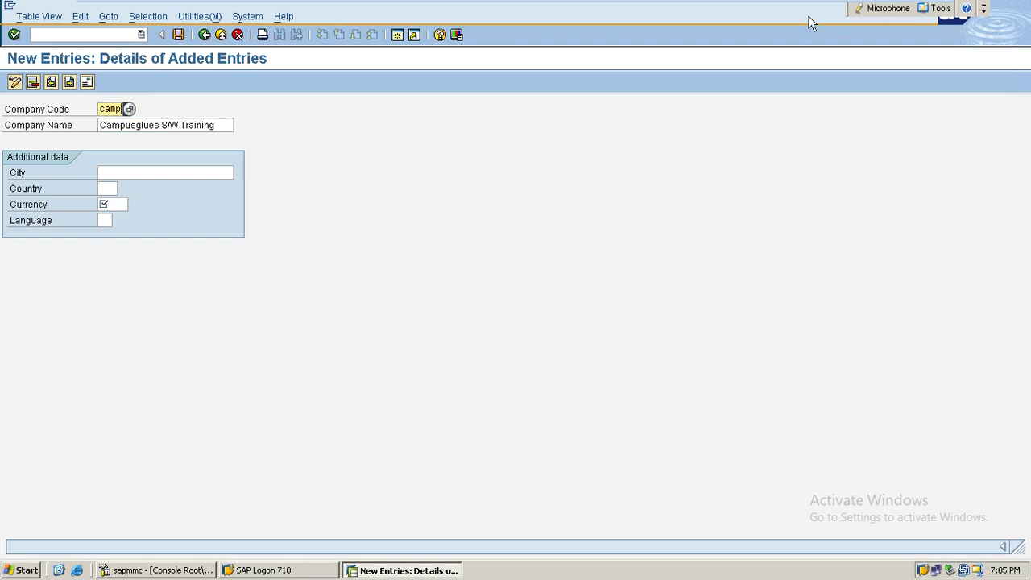
Step: Switch to Notepad and add a "Company code:" heading below the College table
mouse_move(845, 7)
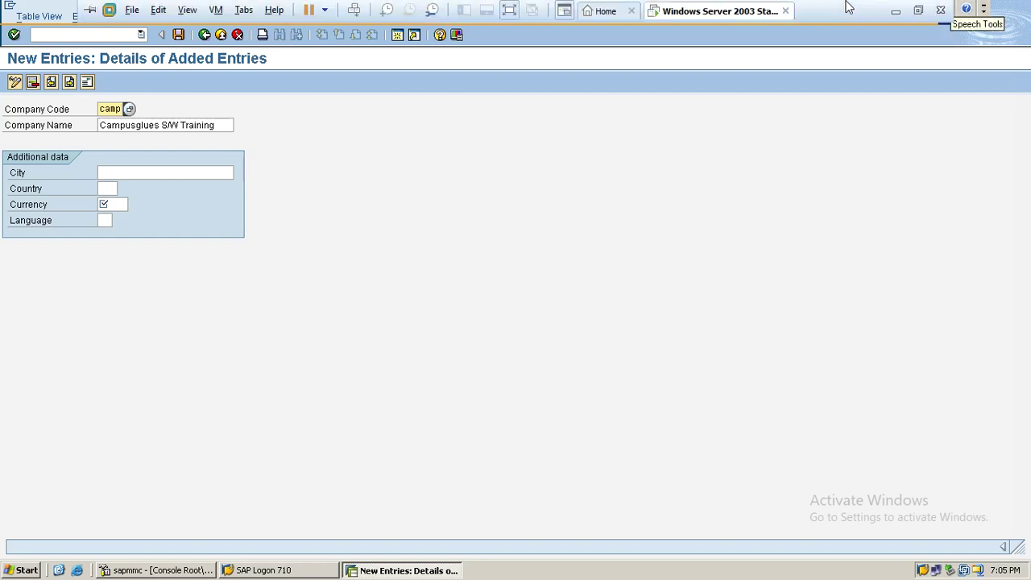
left_click(898, 13)
scroll(246, 451, "down", 7)
scroll(258, 441, "down", 20)
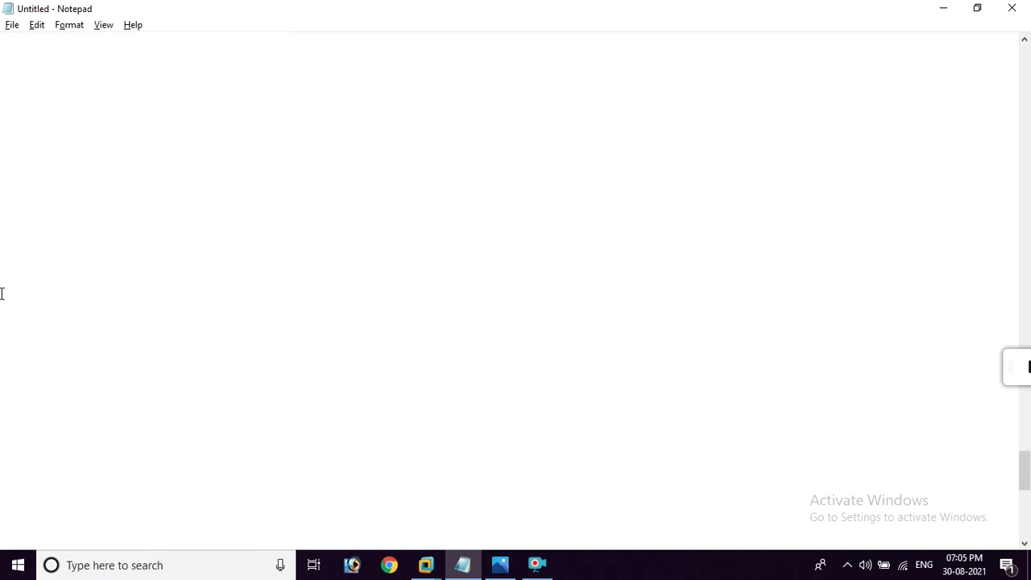
scroll(2, 293, "up", 3)
left_click(8, 186)
type("Company code:")
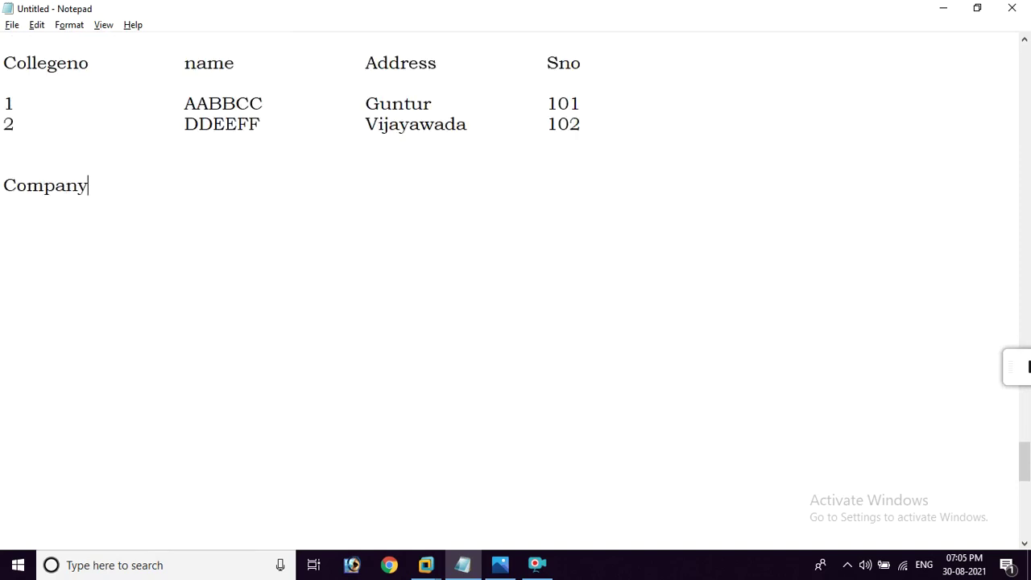
key("Return")
key("Return")
Step: Write the line "max length --> 4 digits (Alpha Numeric)" under the new "Company code:" heading
type("max 1")
type("en")
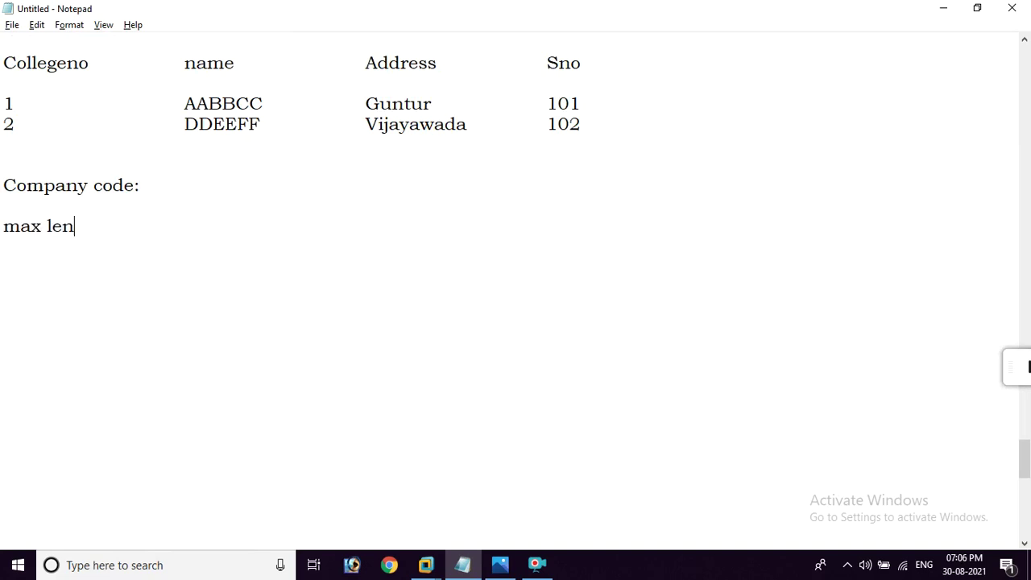
type("gth --> 4 digits")
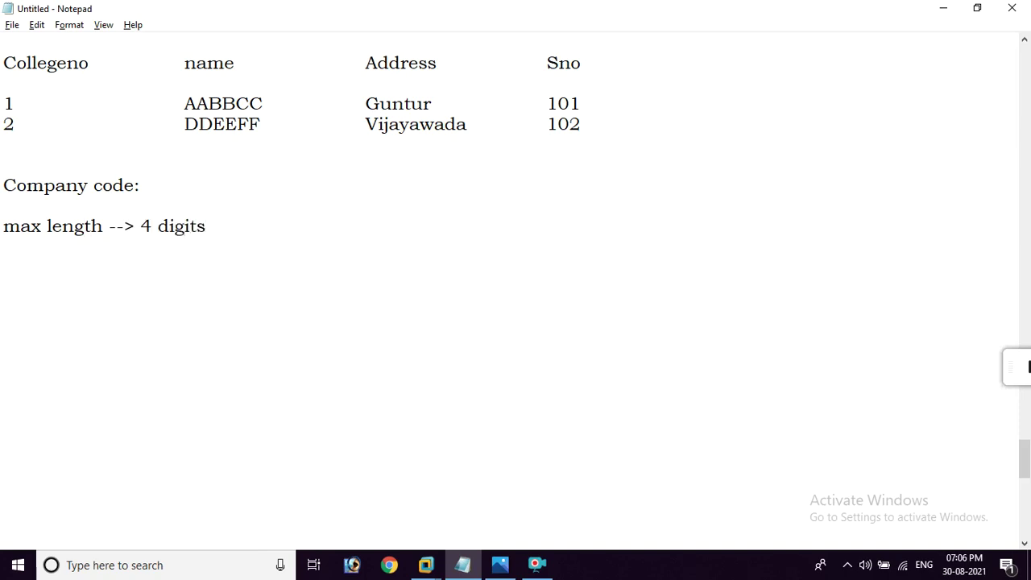
type("(Alp)")
key("Left")
type("Alpha Numeric")
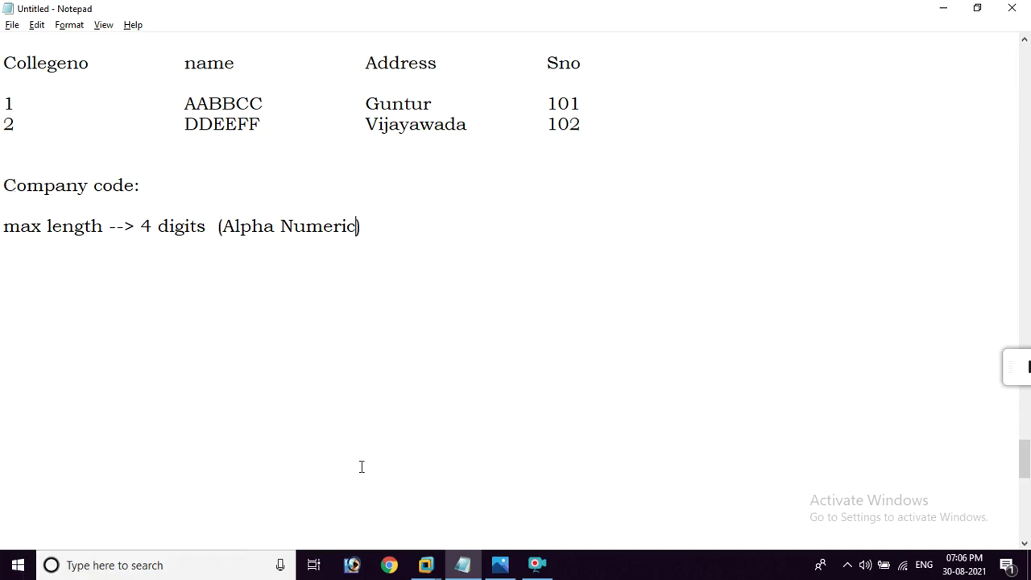
Step: Return to the new company code entry in SAP and set the city to Guntur
left_click(433, 567)
left_click(484, 477)
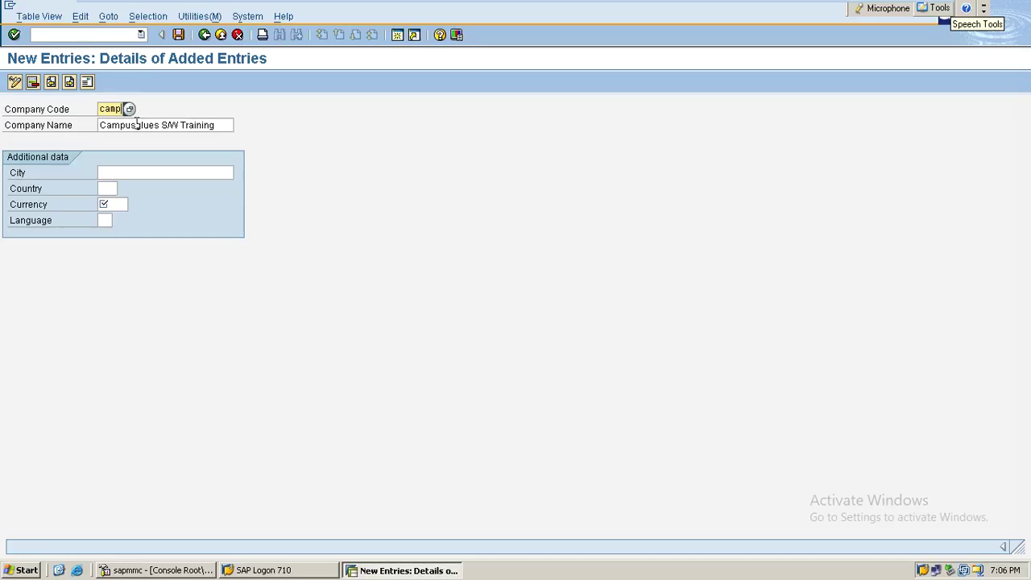
double_click(121, 110)
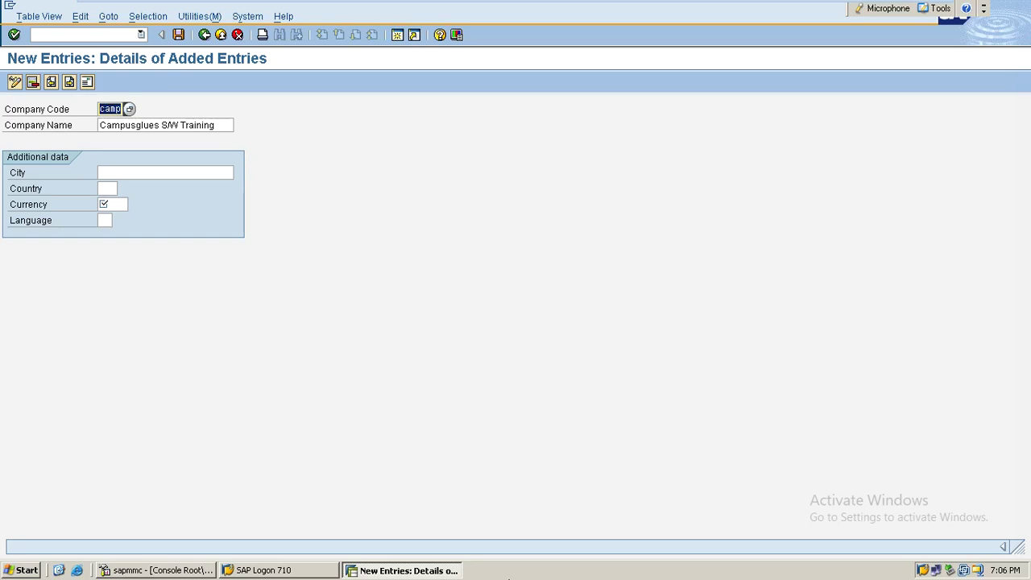
left_click(123, 173)
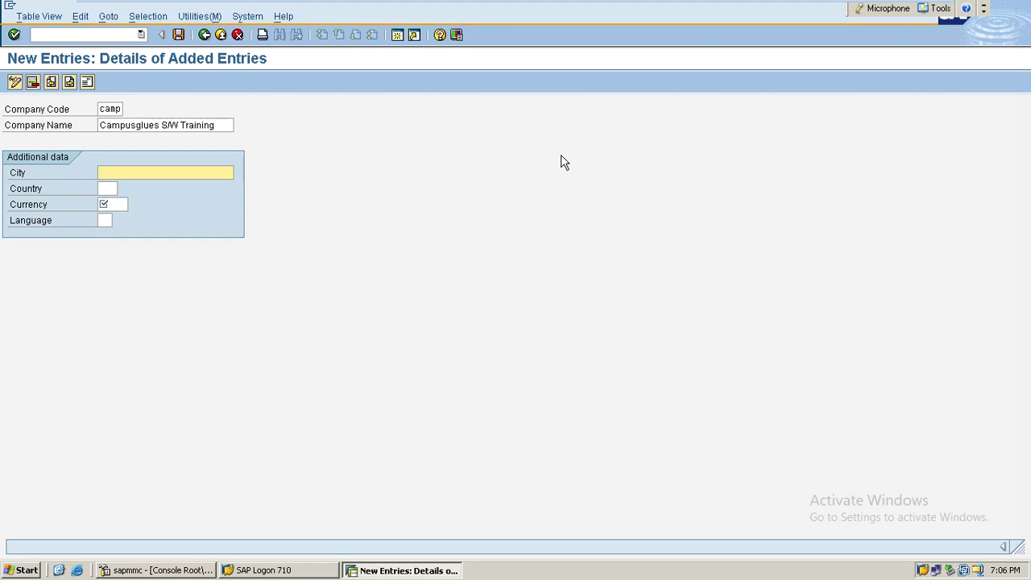
type("Guntur")
key("Tab")
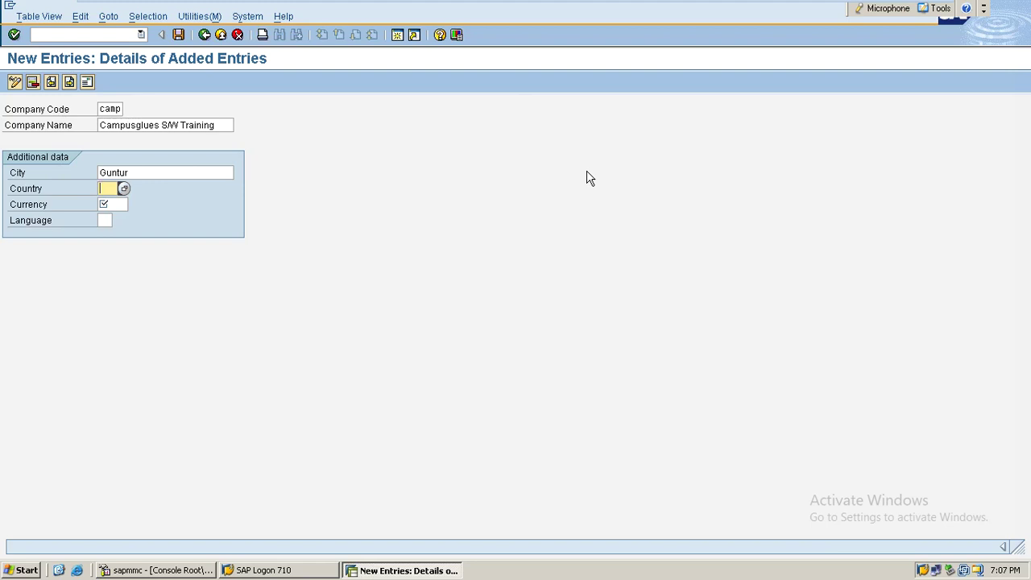
Step: Choose India (IN) as the country from the list of possible country keys
left_click(125, 191)
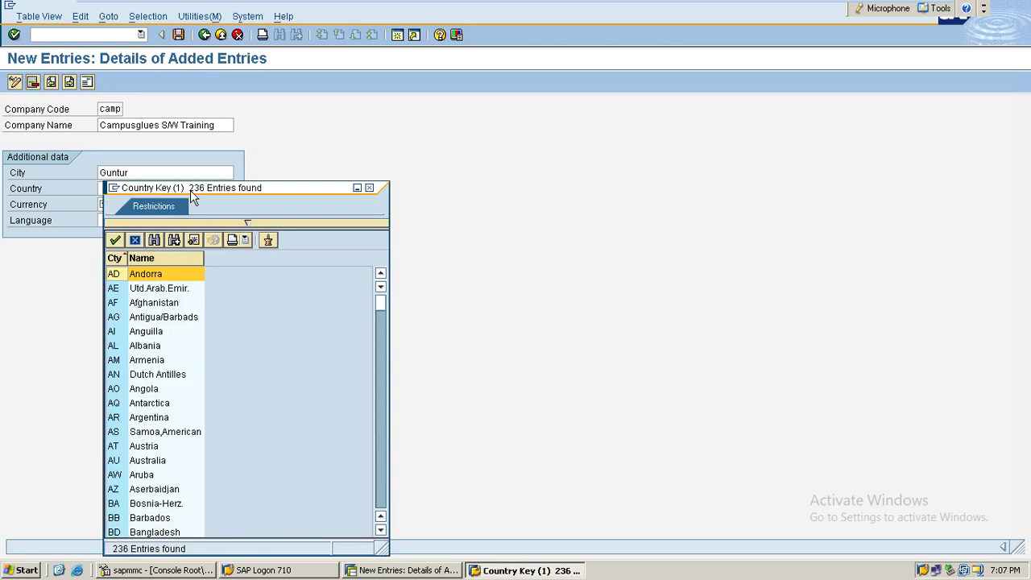
left_click_drag(266, 190, 460, 110)
scroll(432, 322, "down", 7)
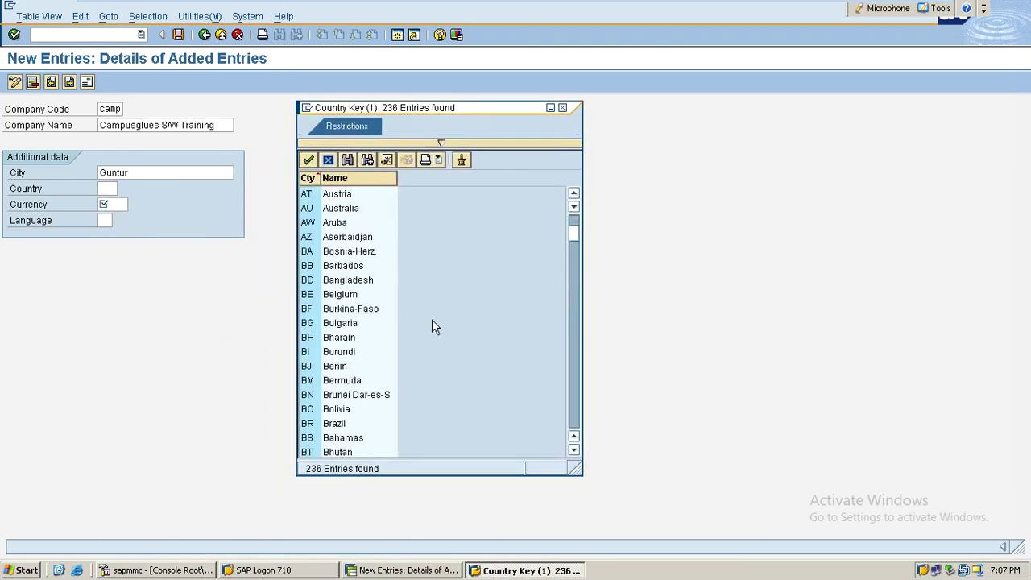
scroll(431, 321, "down", 10)
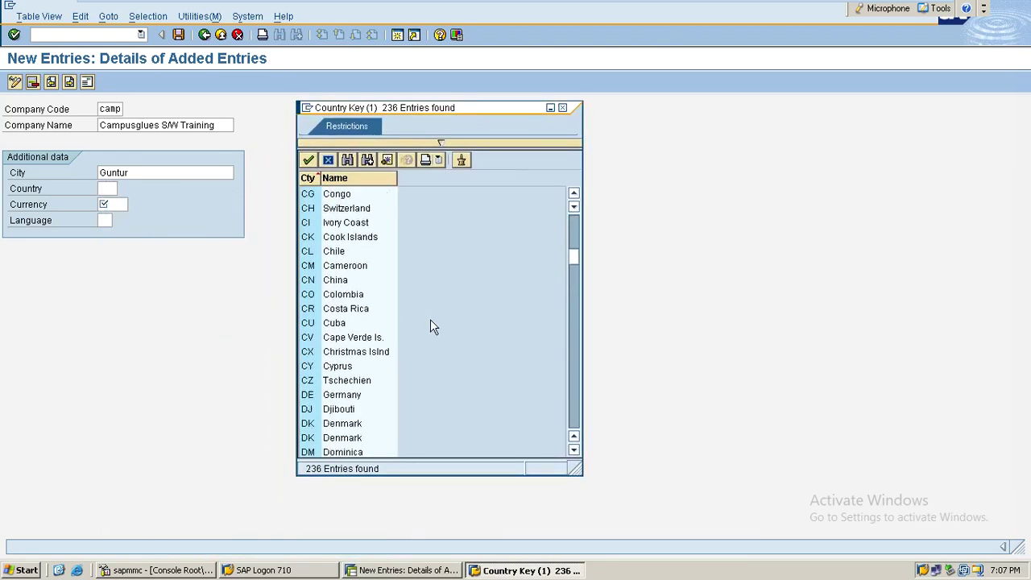
scroll(431, 322, "down", 10)
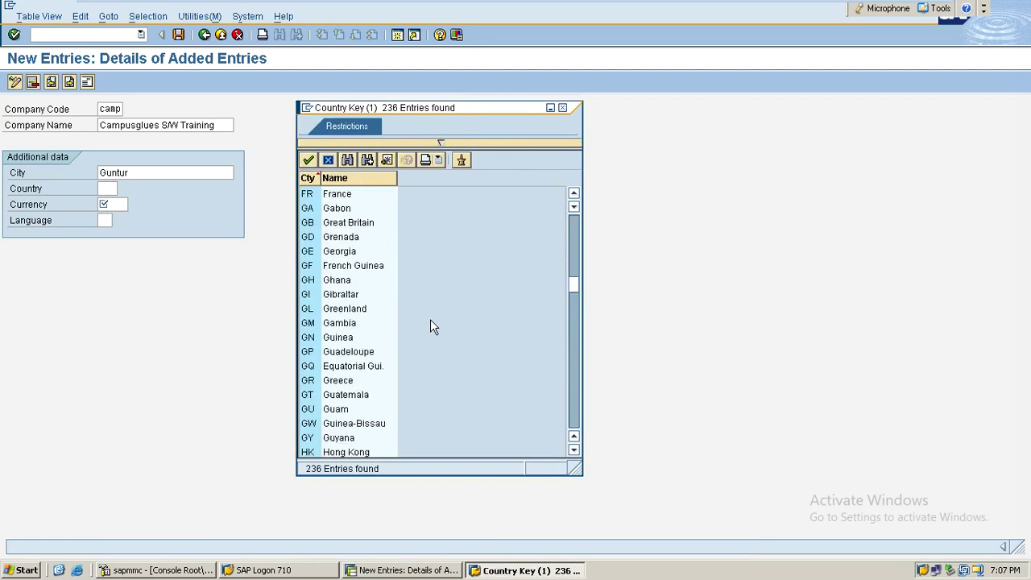
scroll(430, 325, "down", 2)
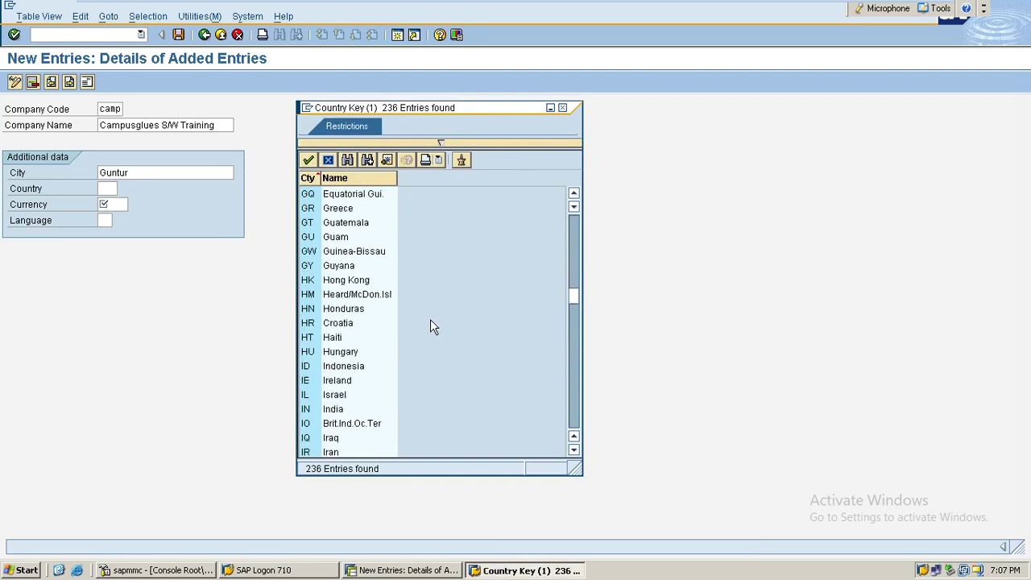
double_click(335, 406)
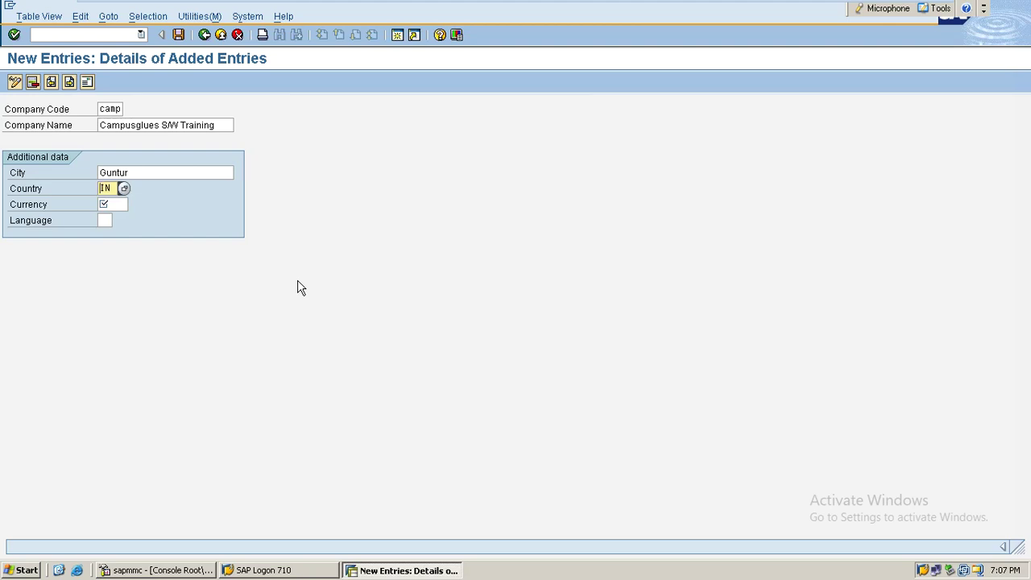
Step: Clear the country value of the new company code entry
key("Delete")
key("Delete")
type("IN")
key("BackSpace")
key("BackSpace")
key("Tab")
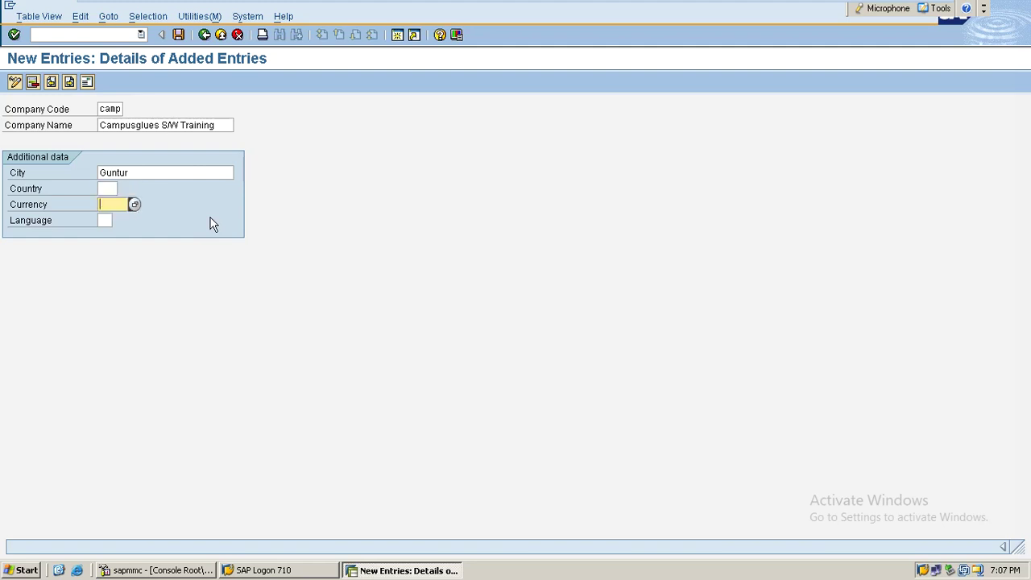
Step: Set the country of the new company code to IN
key("shift+Tab")
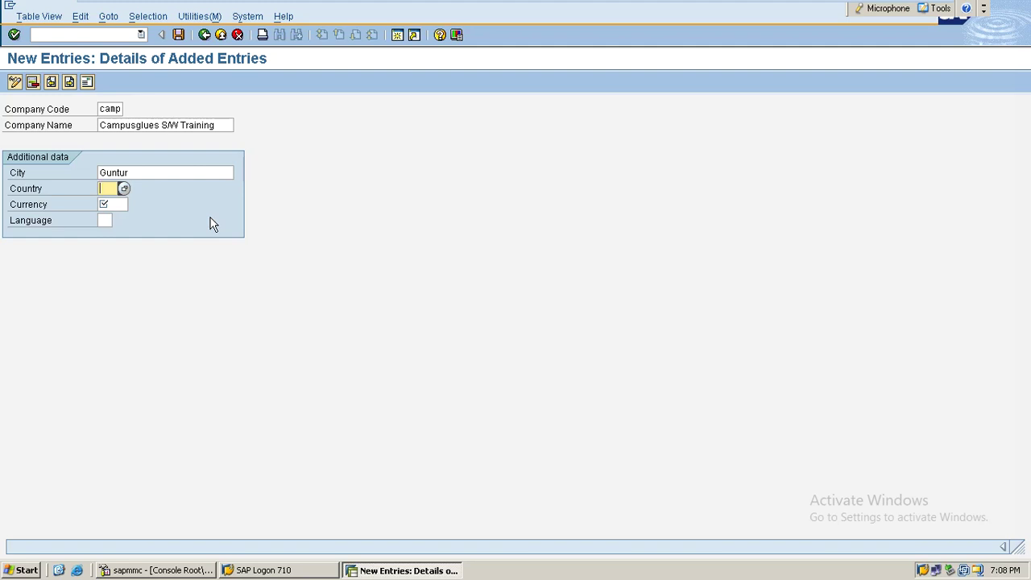
key("BackSpace")
key("Down")
key("Return")
key("Tab")
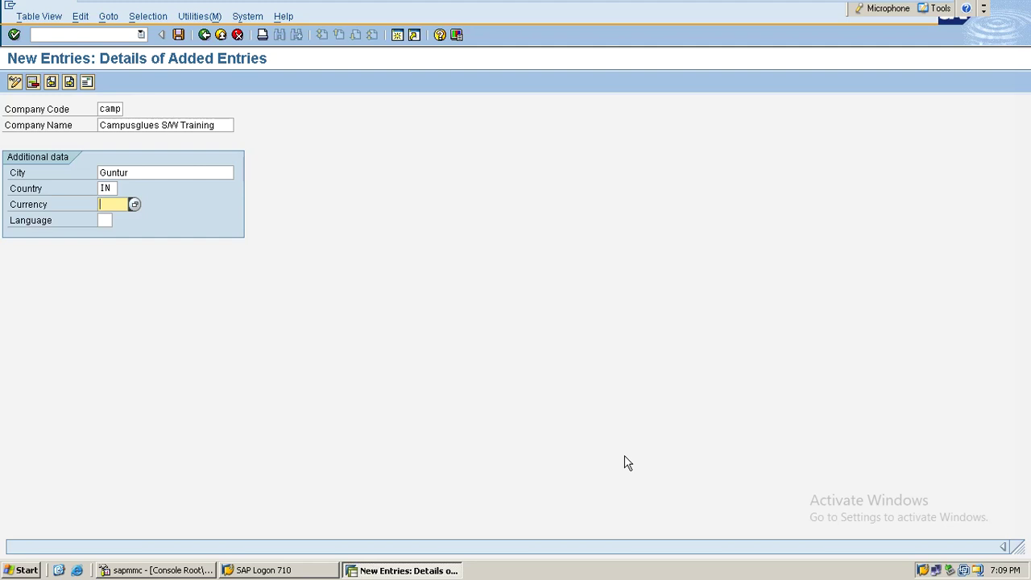
Step: Set the company code's currency to INR and its language to EN
key("BackSpace")
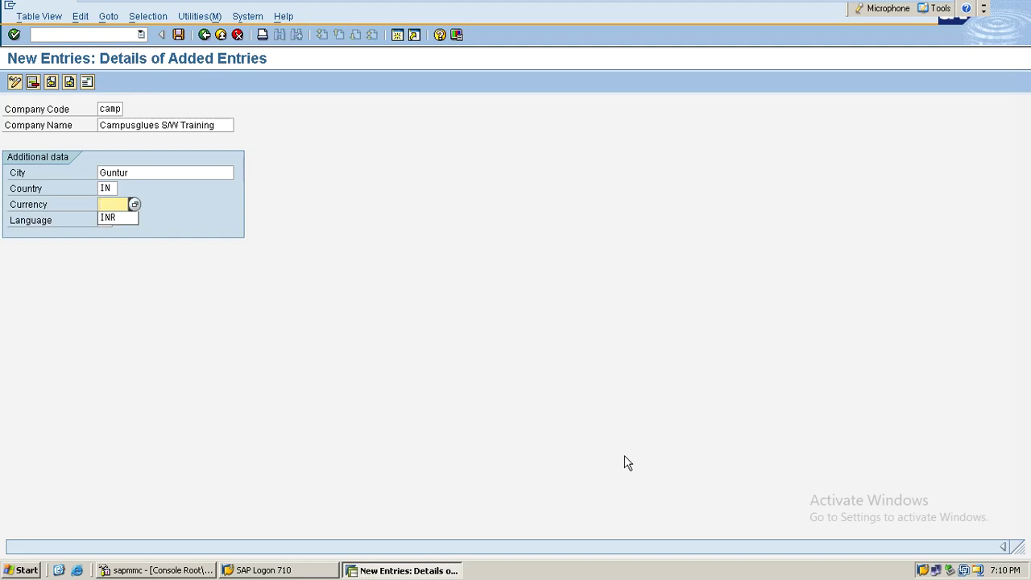
key("Down")
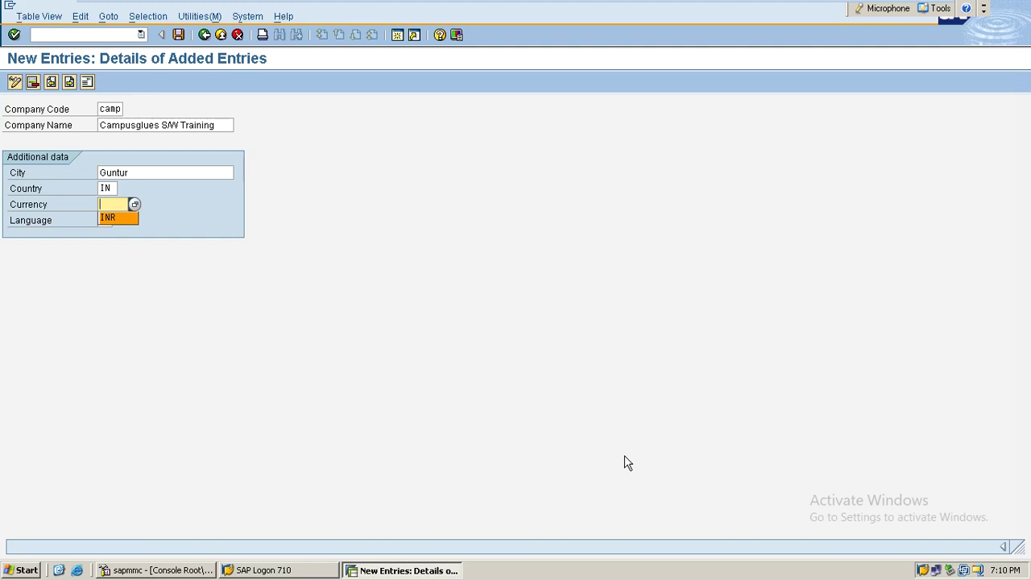
key("Return")
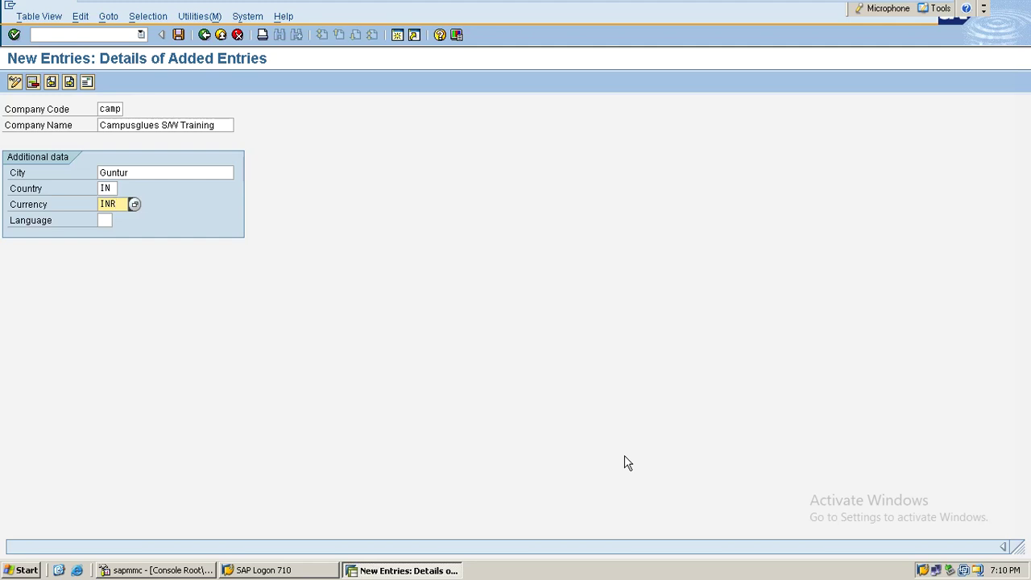
key("Tab")
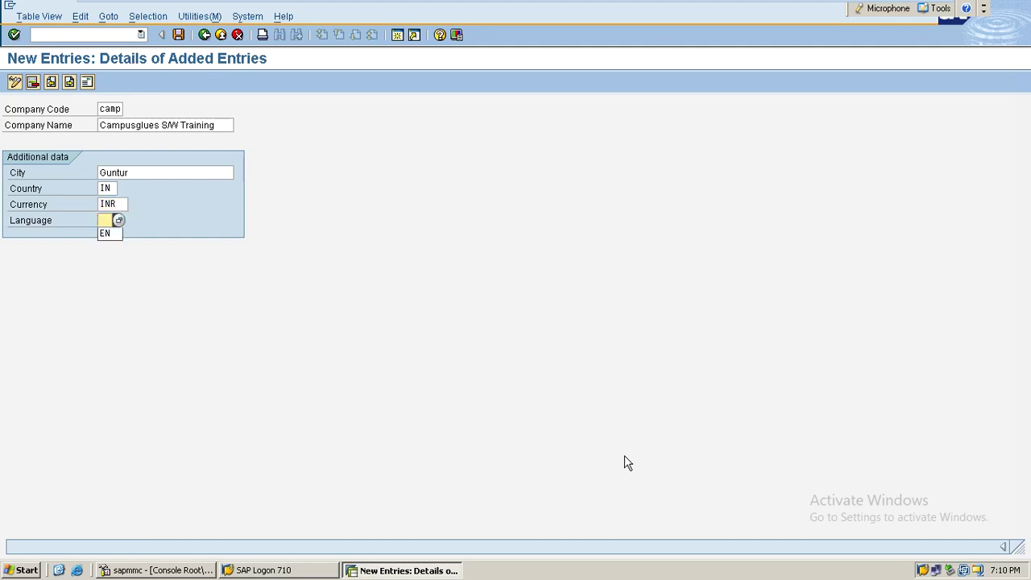
key("Down")
key("Return")
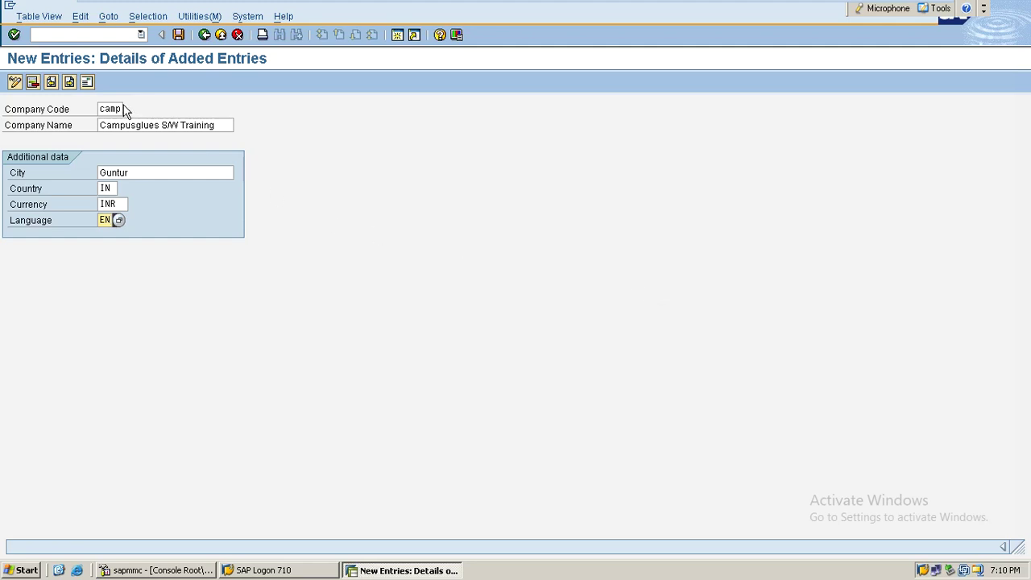
Step: Copy the company name "Campusglues S/W Training" and save the new company code entry
left_click_drag(121, 108, 102, 109)
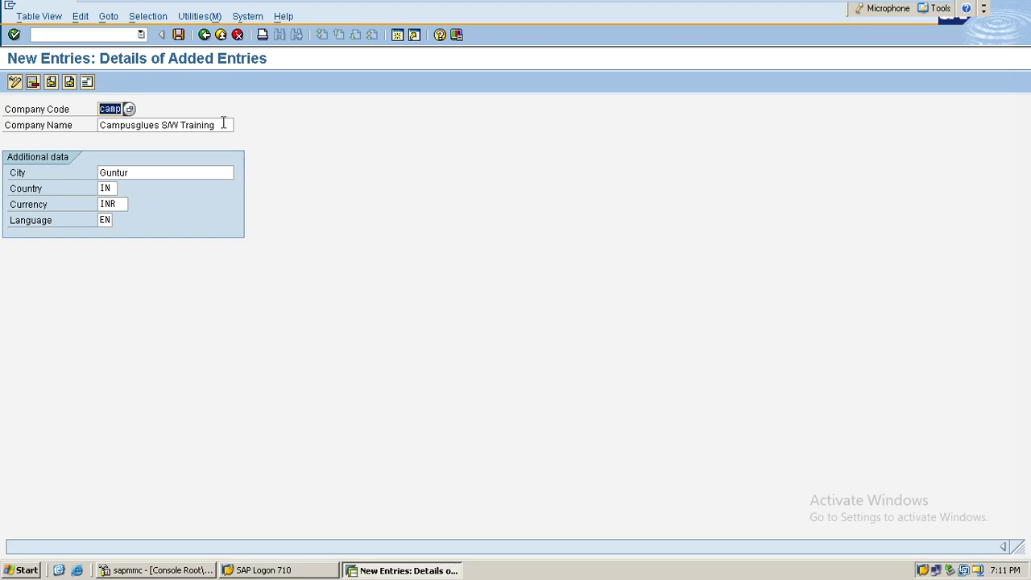
left_click_drag(224, 124, 2, 63)
key("ctrl+c")
key("End")
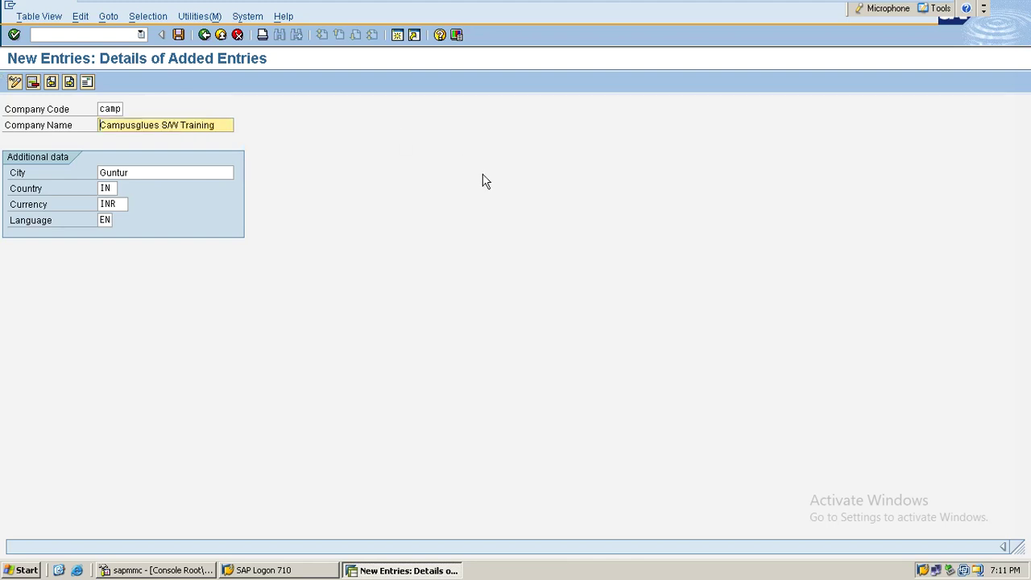
left_click(178, 35)
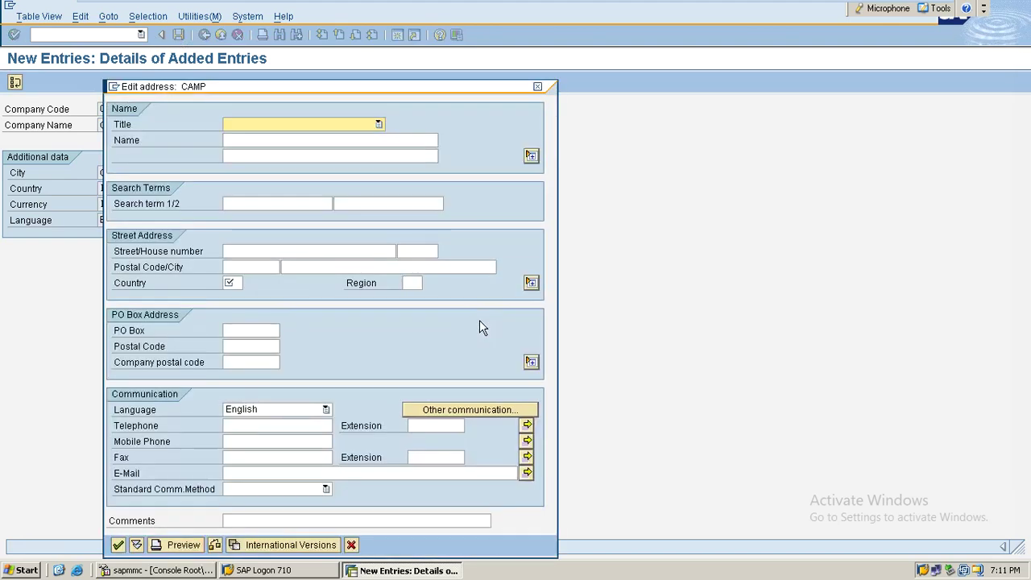
Step: Set the address title to Company and paste "Campusglues S/W Training" as the name
left_click_drag(326, 92, 592, 63)
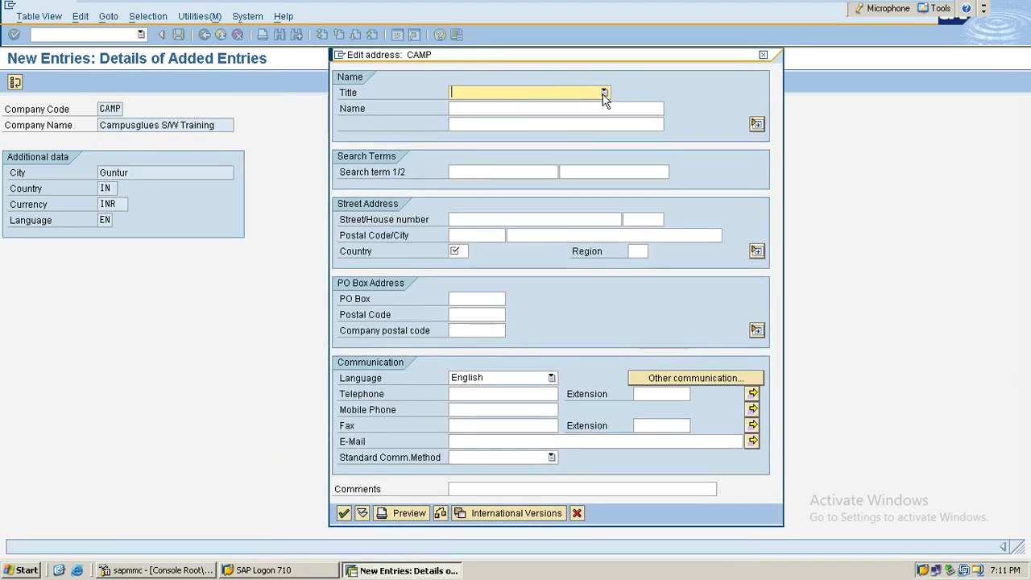
left_click(605, 94)
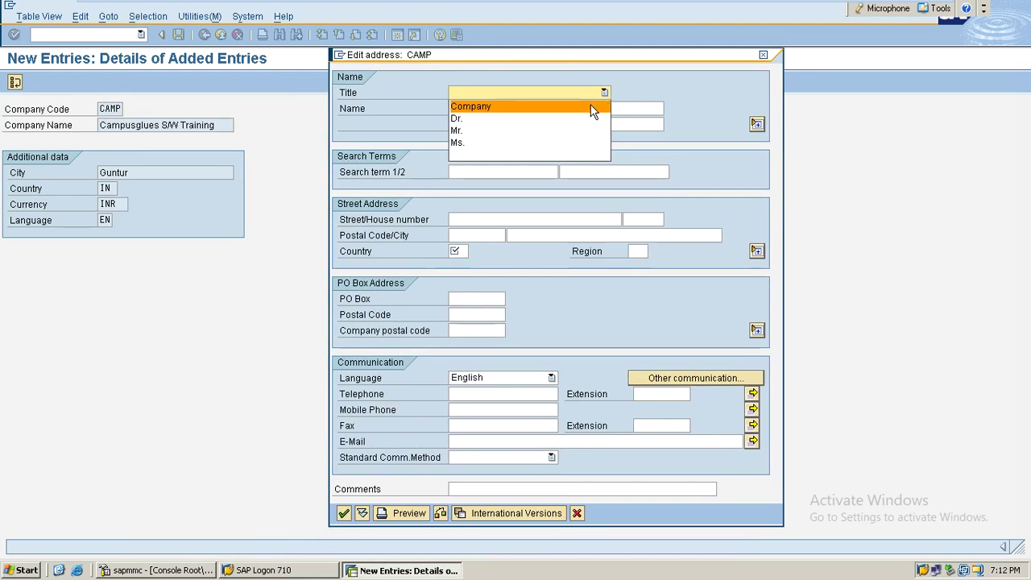
left_click(592, 109)
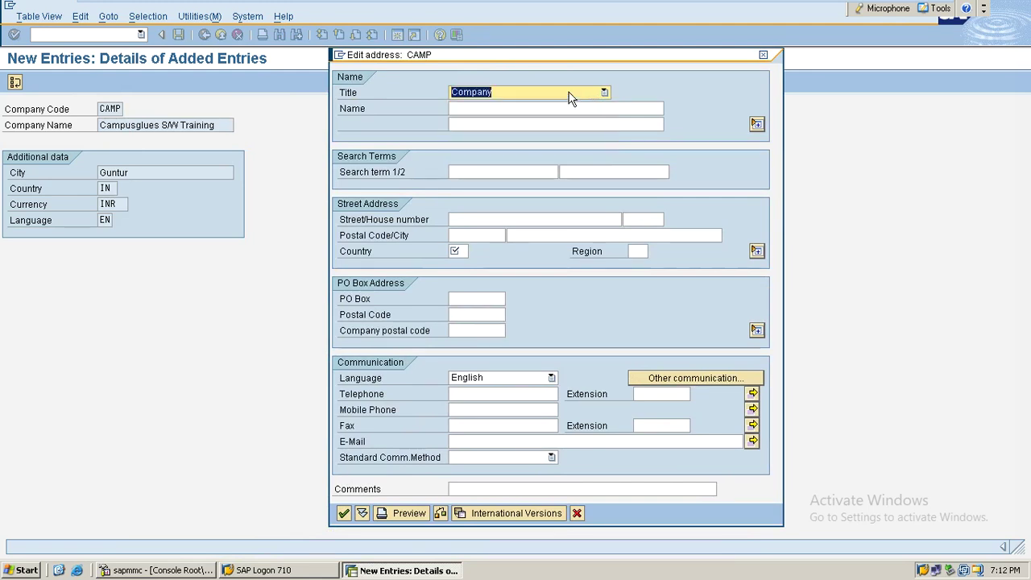
left_click(572, 94)
left_click(674, 93)
left_click(475, 109)
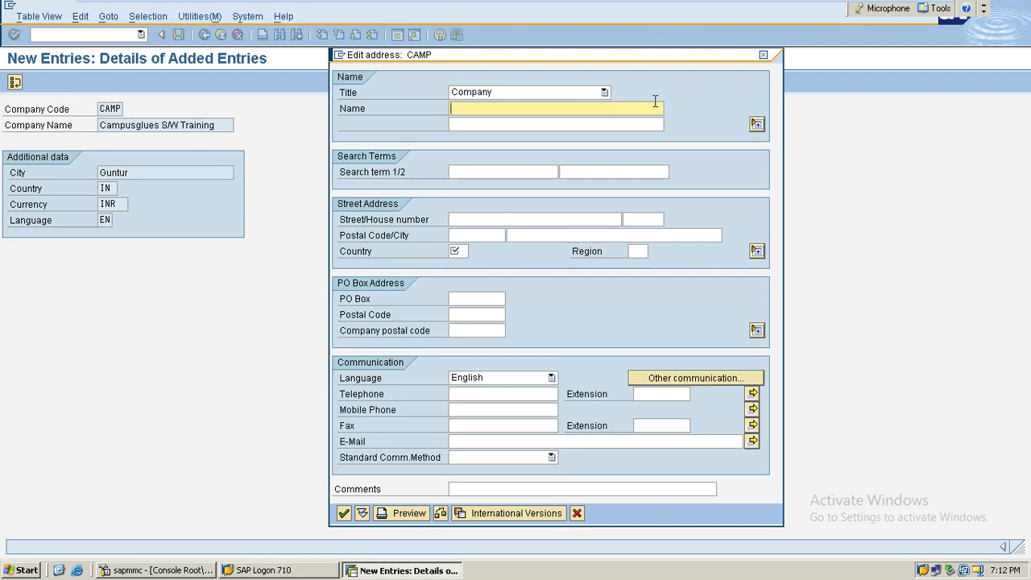
left_click(605, 94)
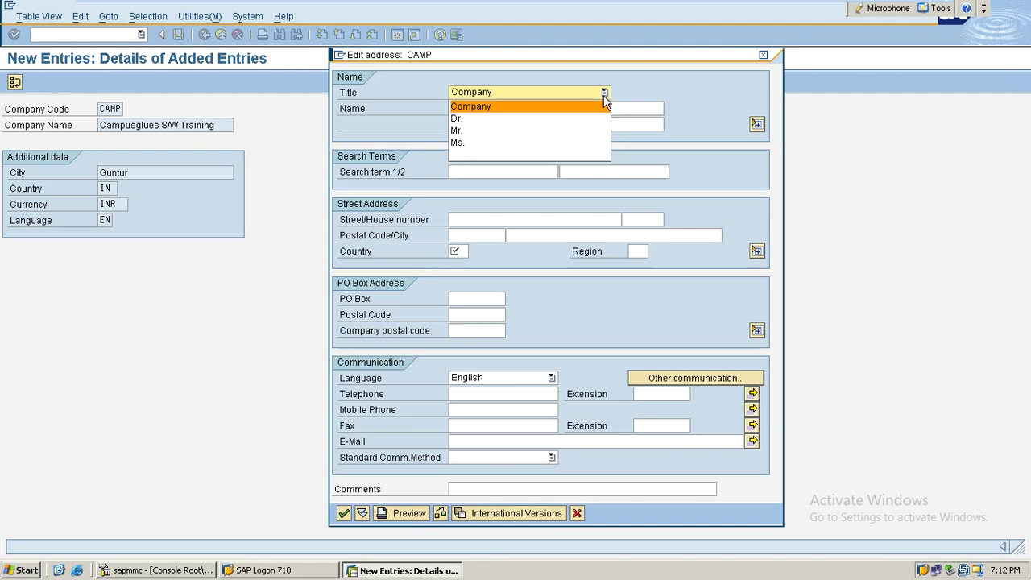
left_click(597, 107)
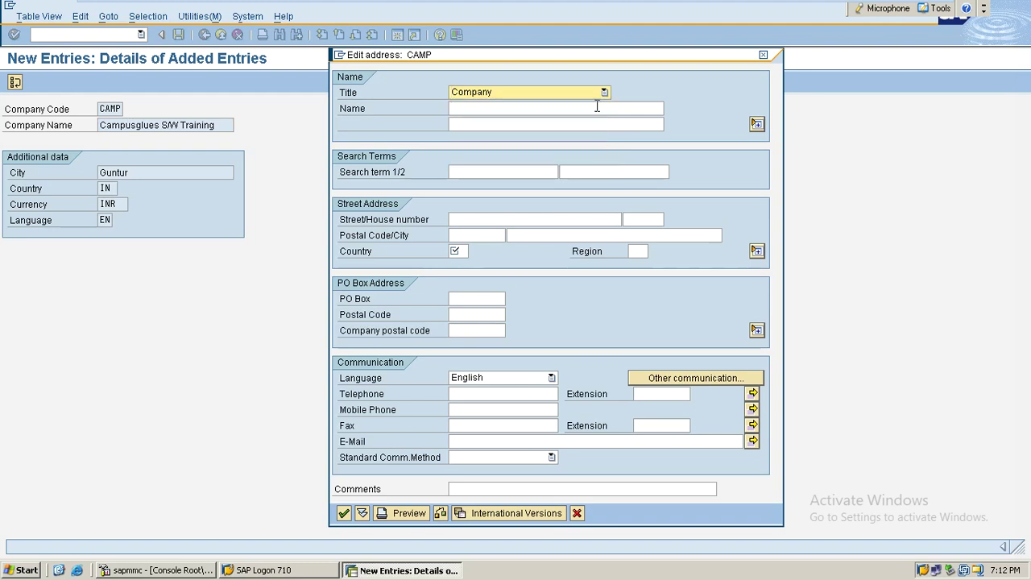
left_click(591, 112)
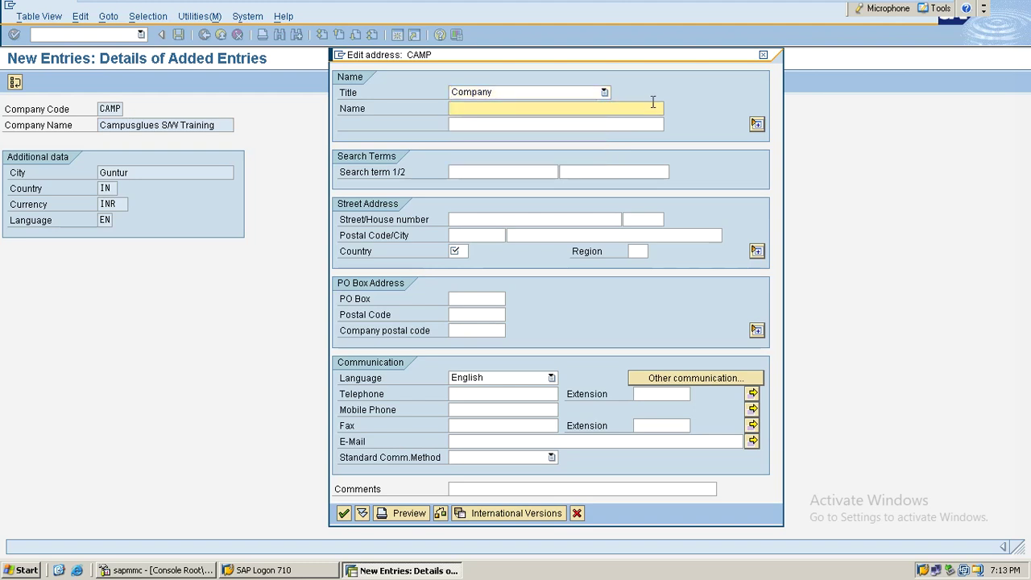
key("ctrl+v")
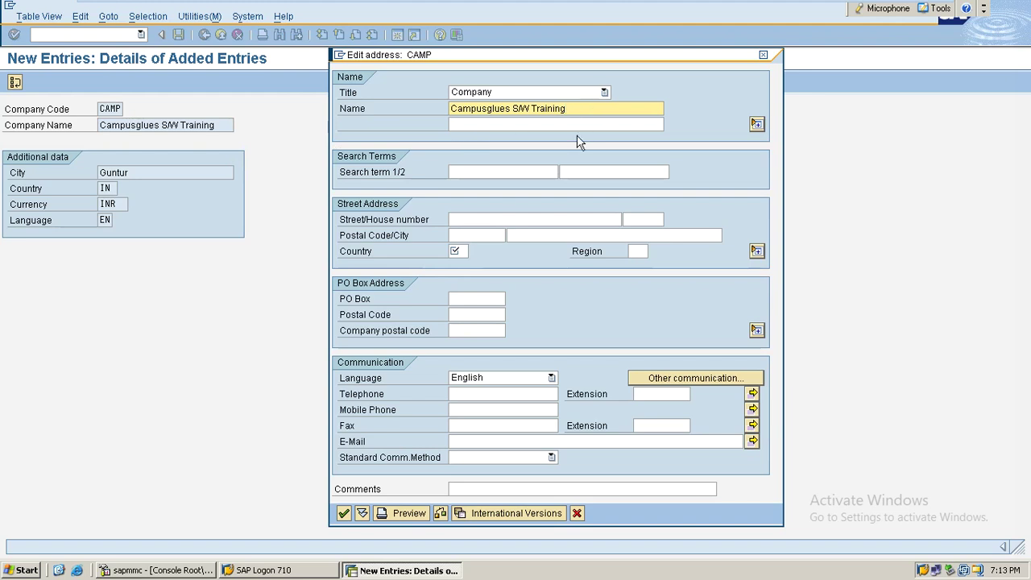
Step: Set the street address country to IN and the region to 01 (Andra Pradesh)
left_click(456, 250)
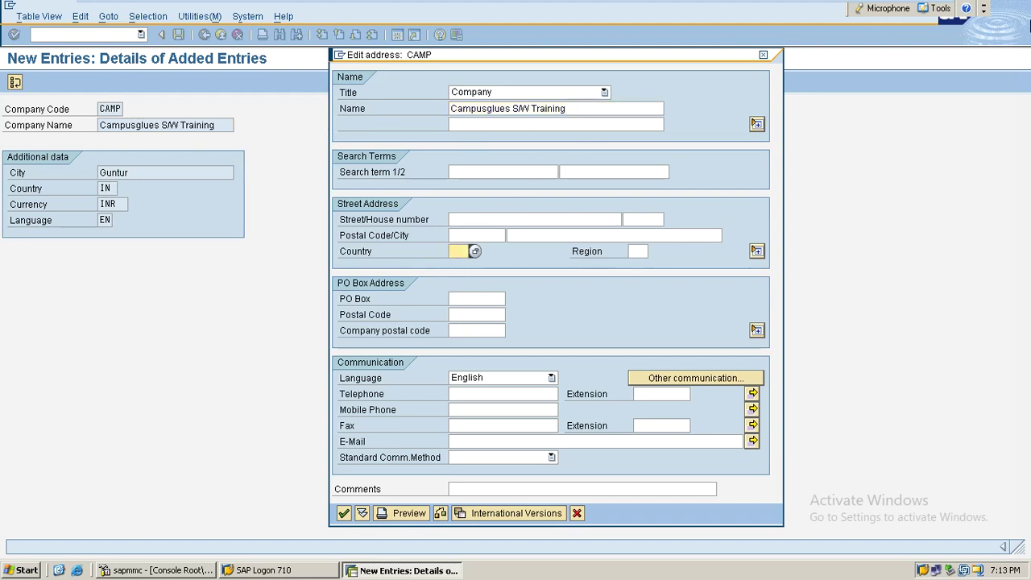
key("BackSpace")
key("Down")
key("Return")
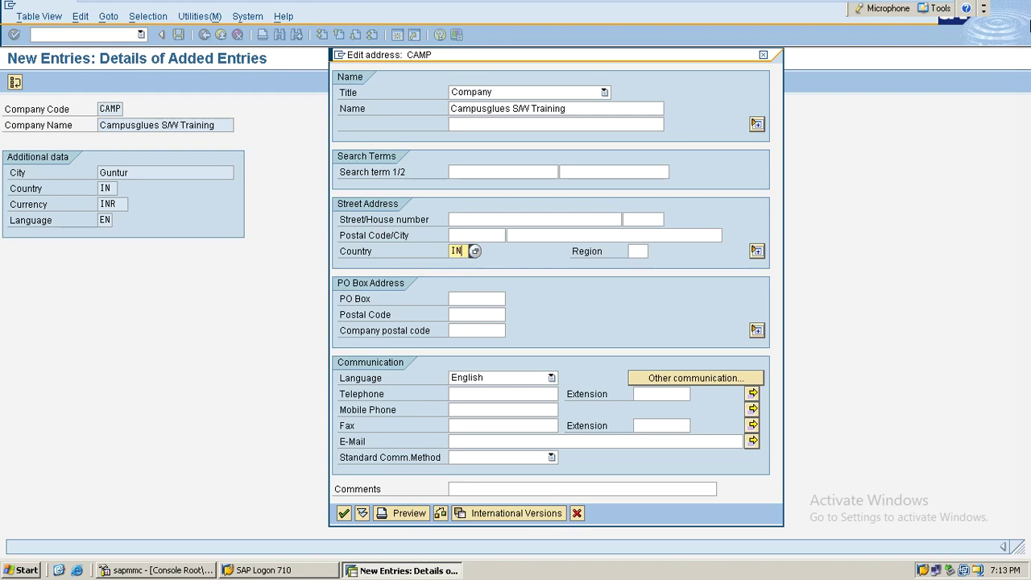
left_click(637, 251)
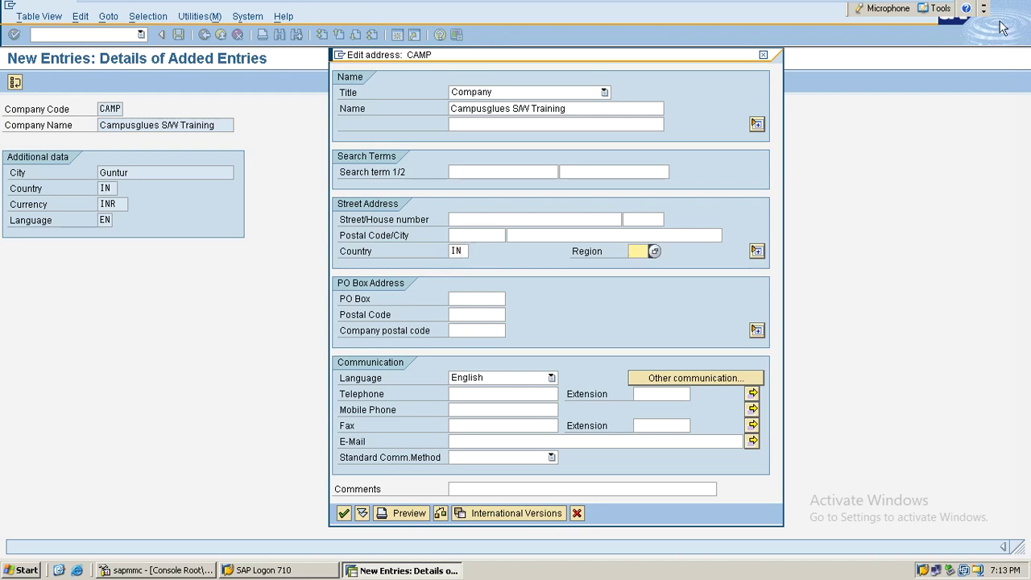
left_click(655, 251)
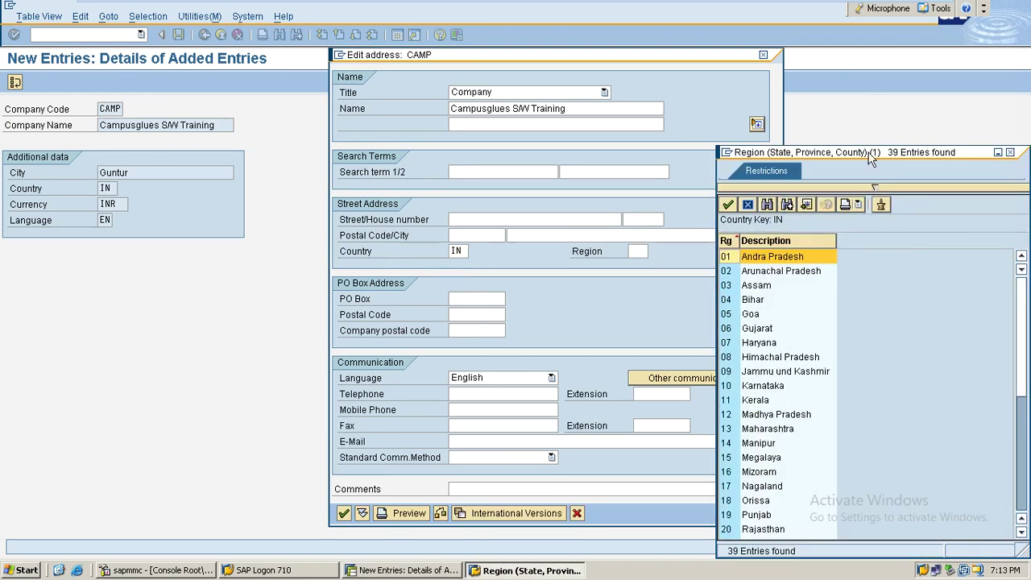
left_click_drag(872, 154, 826, 98)
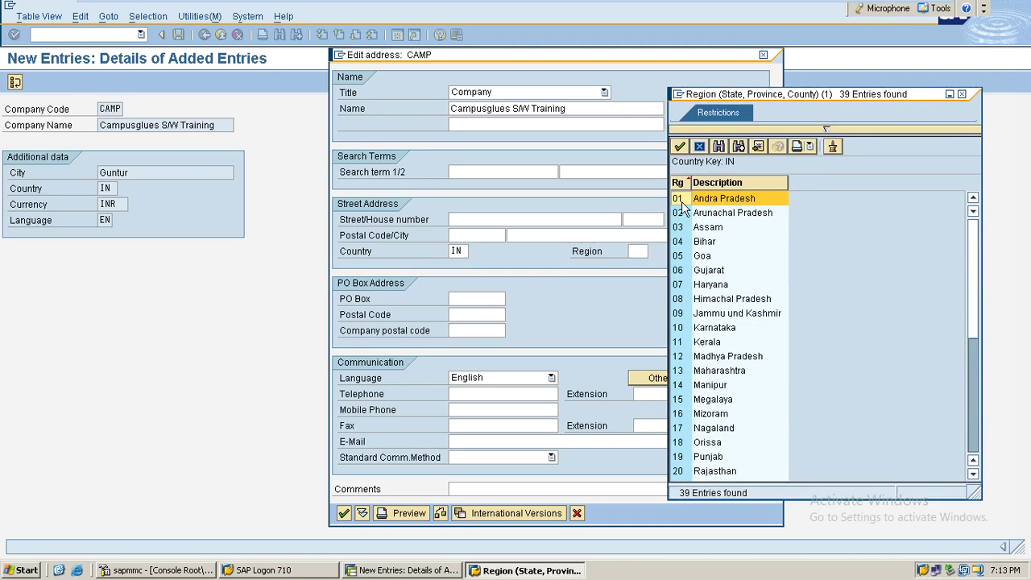
double_click(712, 204)
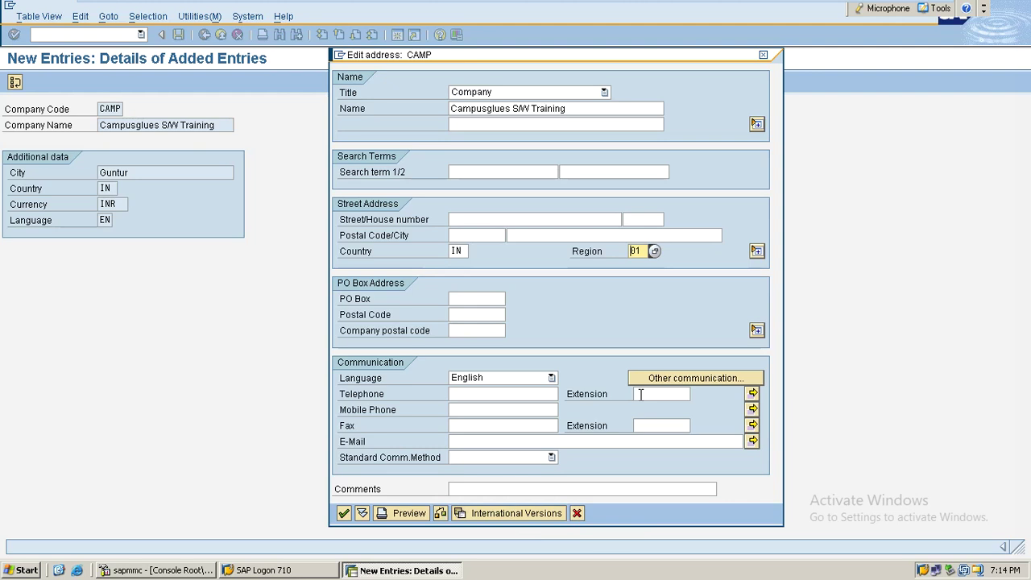
Step: Confirm the company address and save the entry under the customizing request CampusgluesRequest
left_click_drag(538, 54, 544, 38)
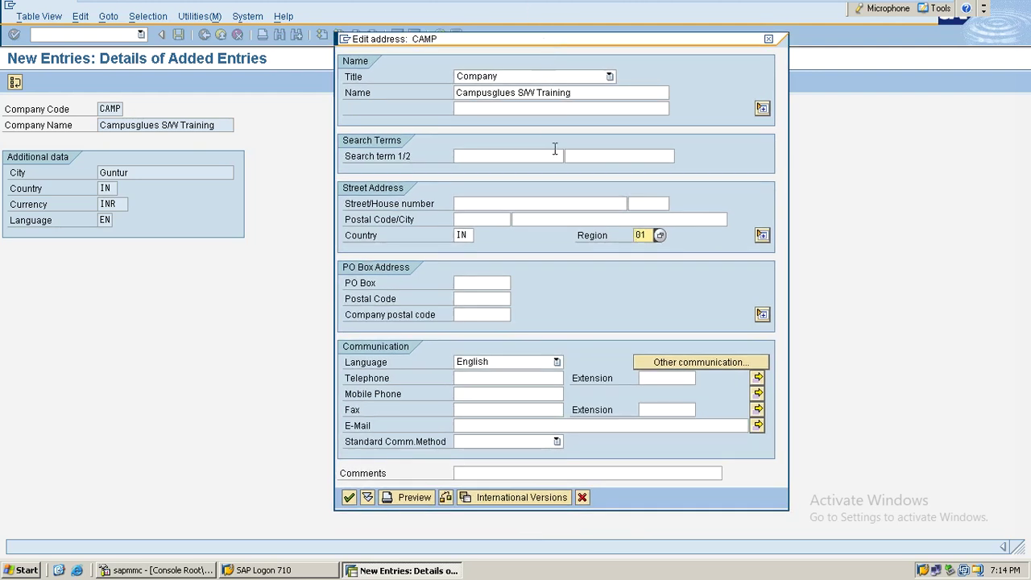
left_click(349, 499)
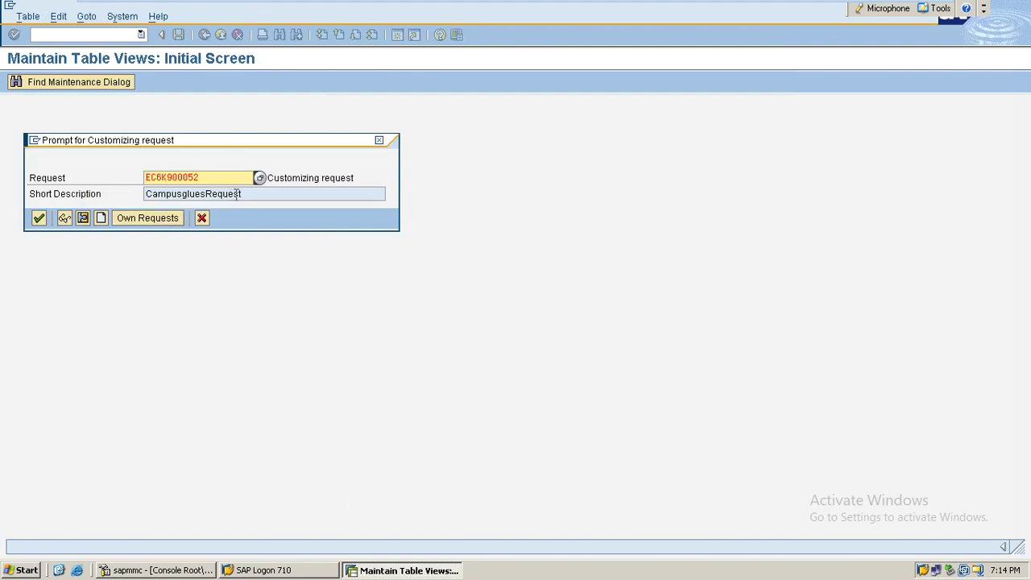
left_click_drag(245, 194, 142, 190)
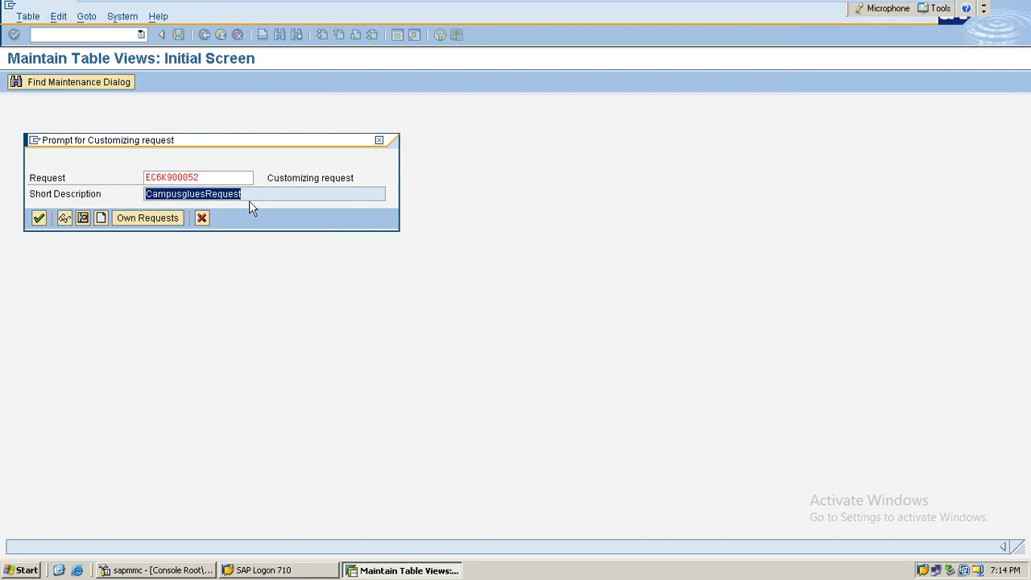
left_click(249, 195)
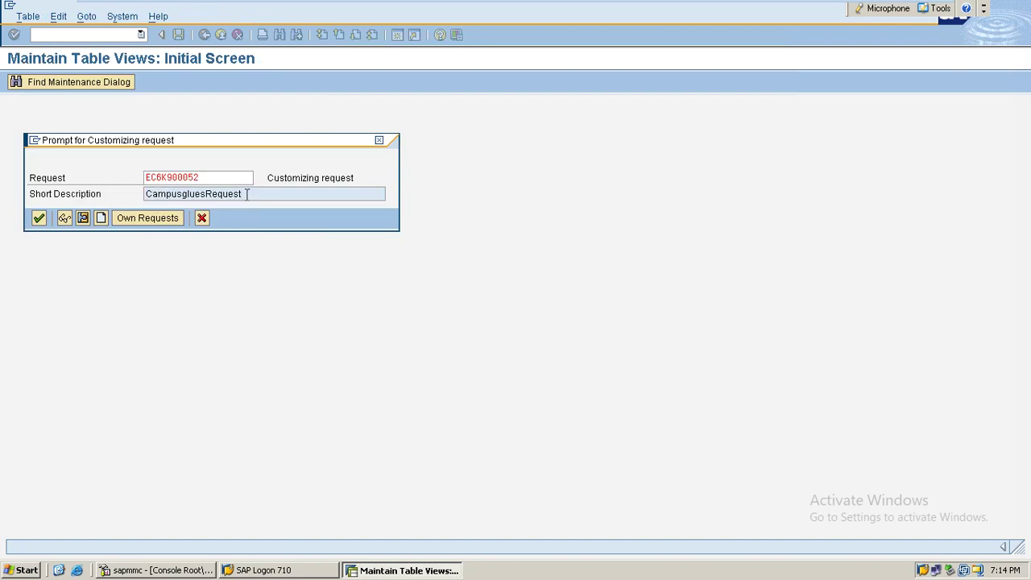
left_click(39, 223)
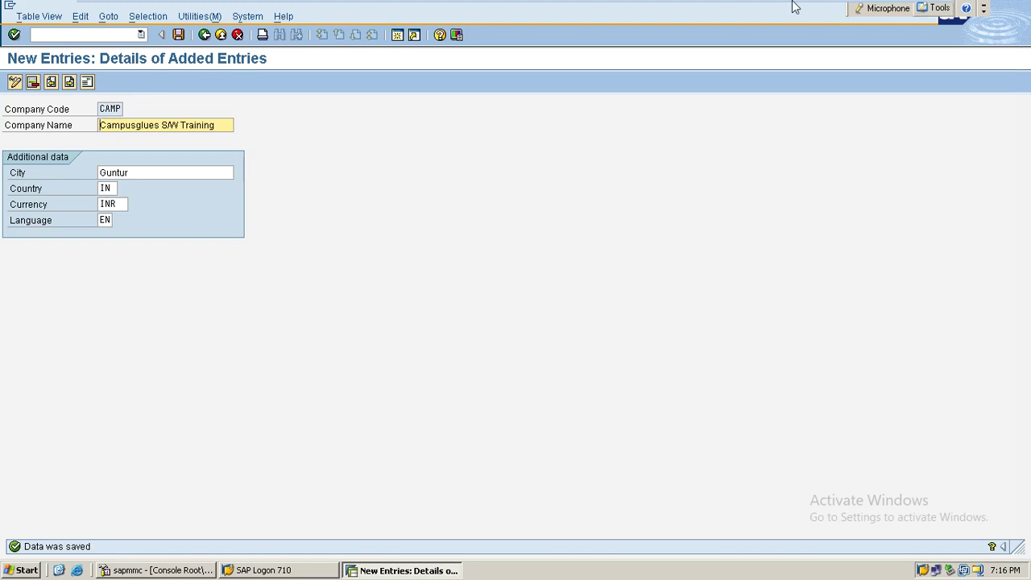
Step: Switch to the company code notes in Notepad
left_click(896, 11)
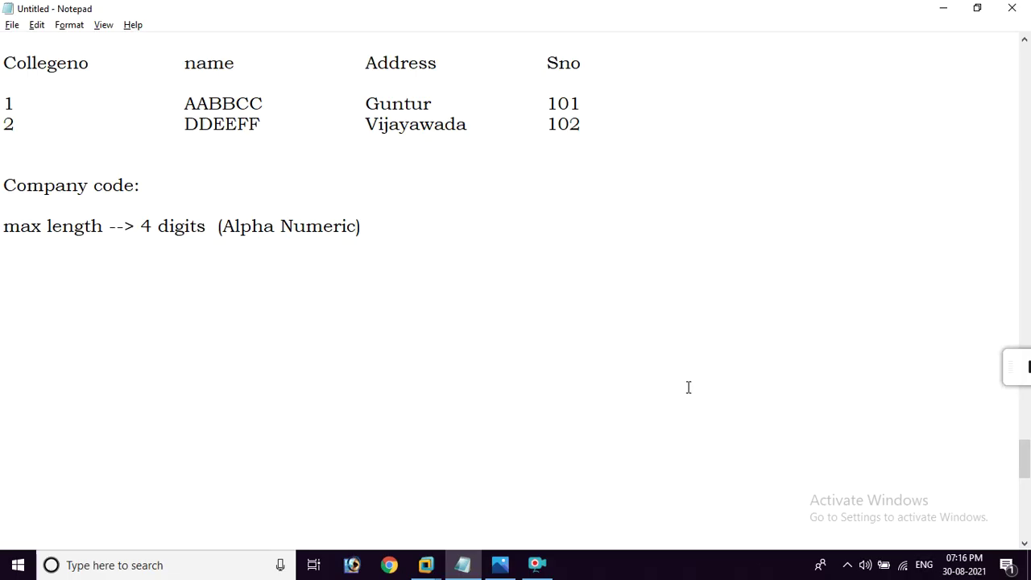